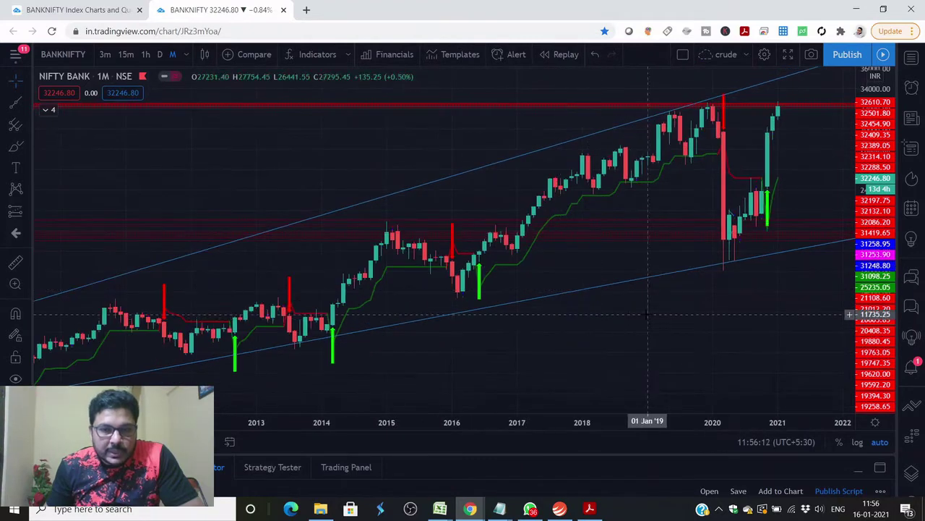
- Switch the monthly NIFTY BANK chart to the weekly interval and examine the latest candles near the upper resistance lines
scroll(646, 302, "down", 3)
scroll(516, 343, "up", 3)
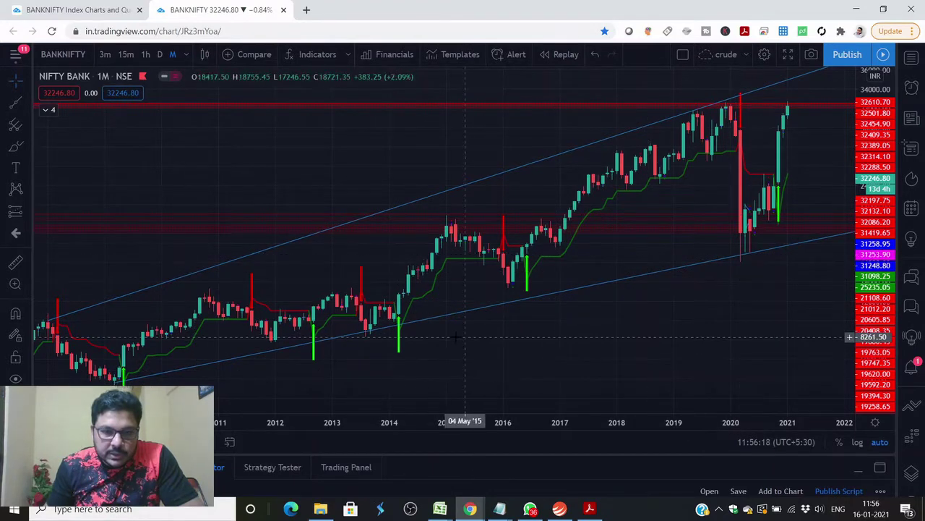
scroll(727, 242, "up", 4)
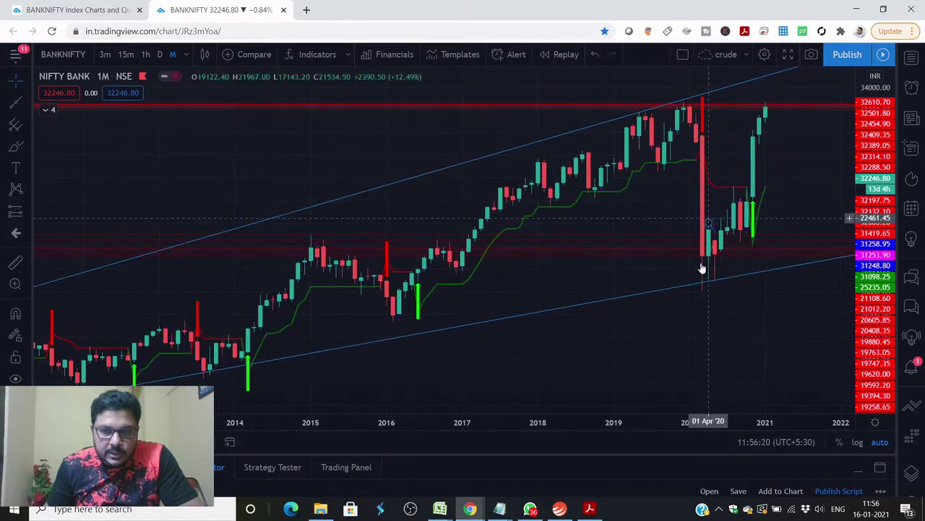
left_click_drag(766, 297, 552, 318)
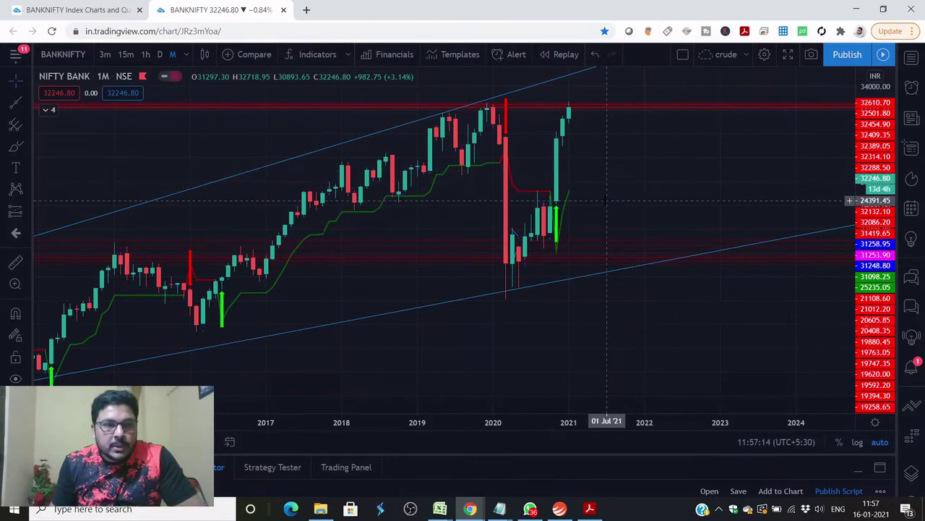
left_click(184, 56)
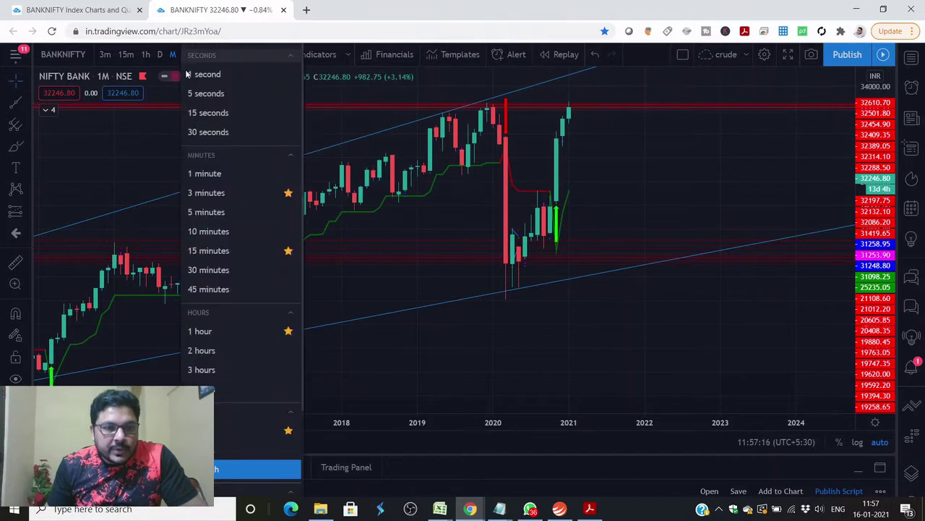
left_click(227, 450)
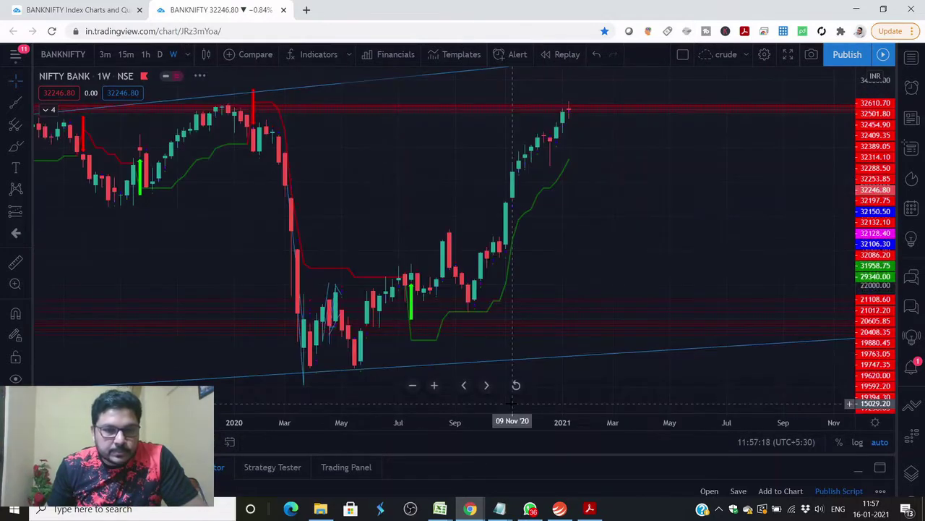
scroll(723, 269, "up", 2)
scroll(723, 268, "up", 1)
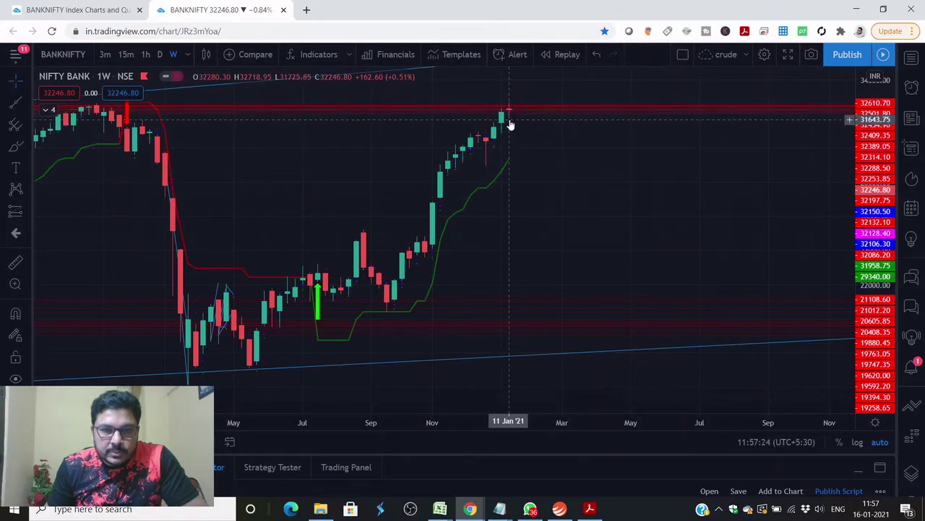
left_click_drag(509, 114, 509, 123)
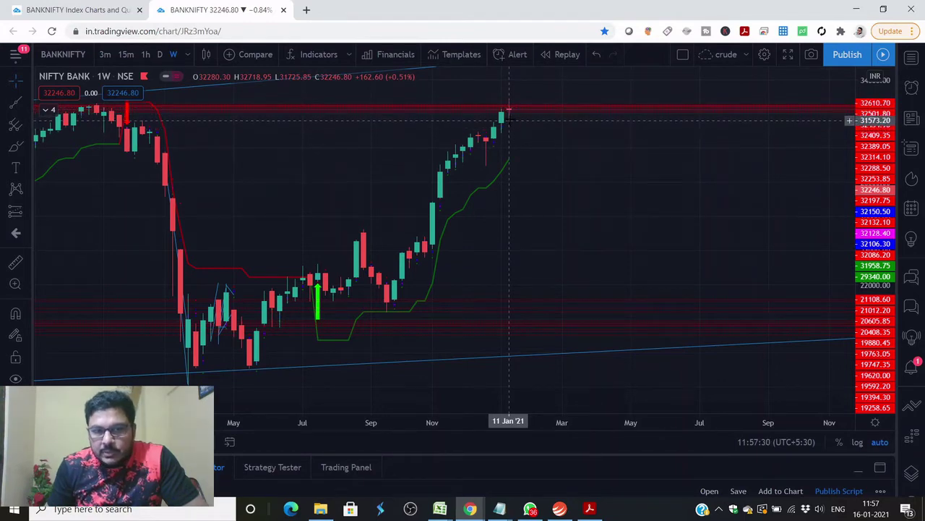
left_click_drag(509, 105, 509, 107)
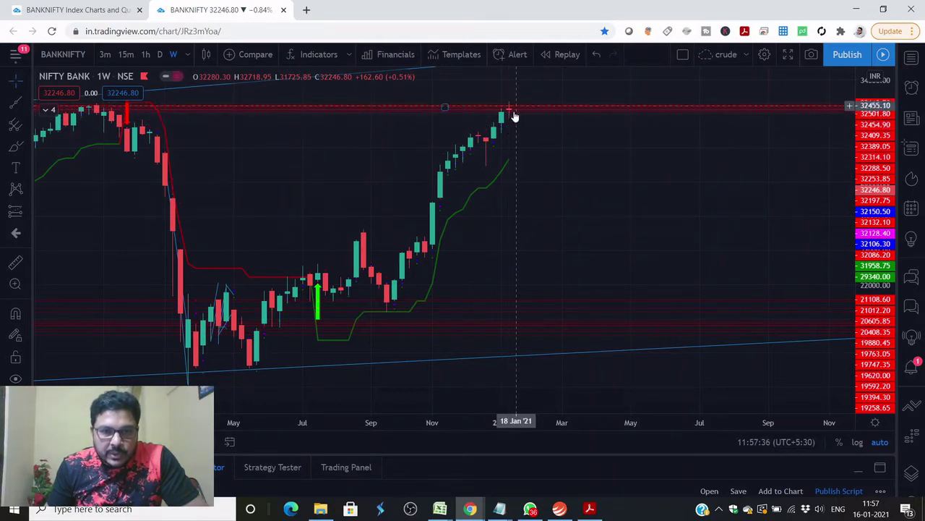
- Load the BANKNIFTY1! index futures chart, the continuous contract with the current contract in front
left_click(89, 56)
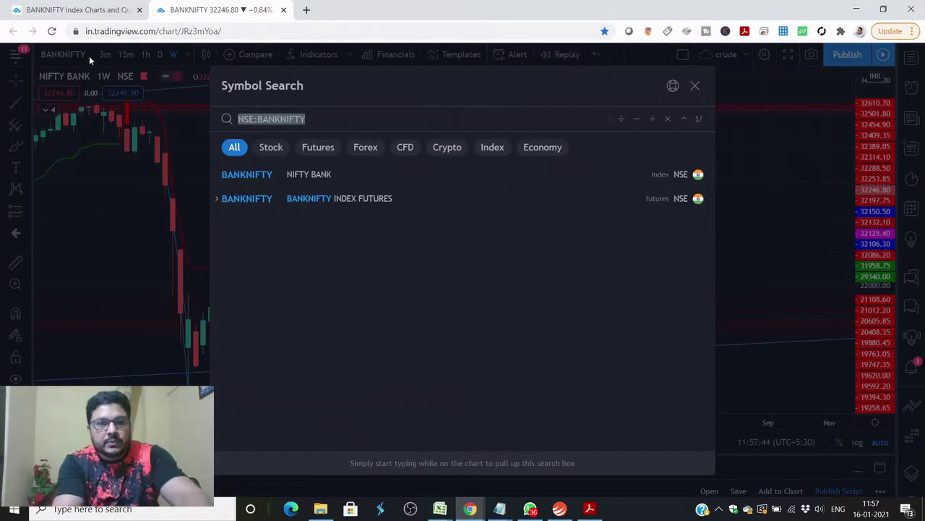
left_click(355, 200)
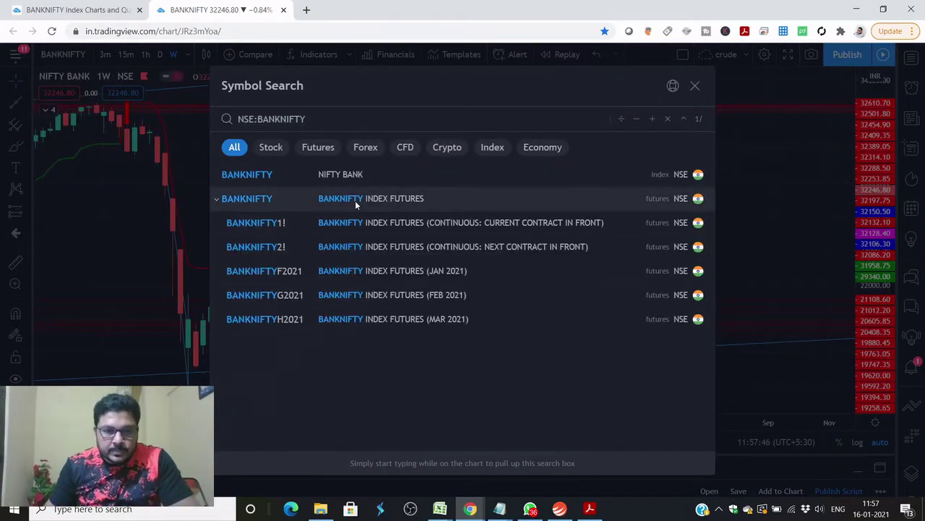
left_click(355, 200)
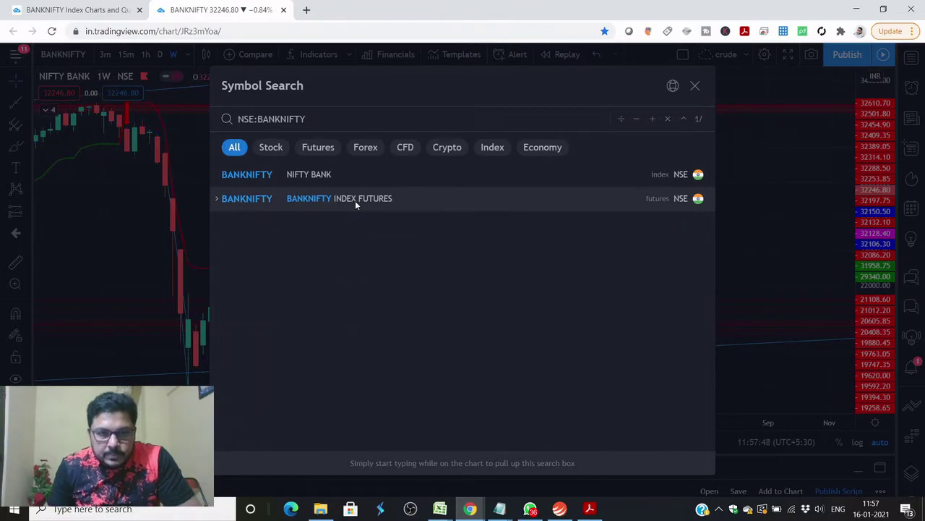
left_click(355, 200)
left_click(337, 224)
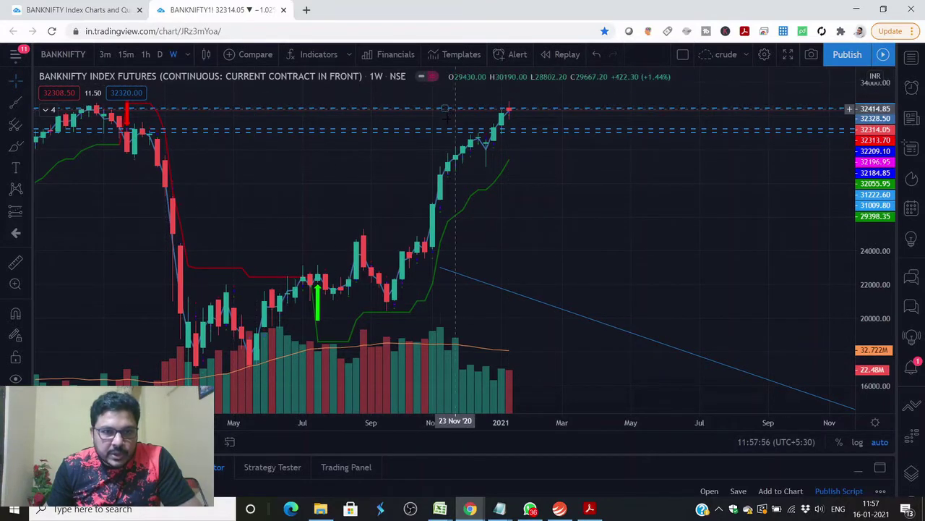
- Examine the weekly futures candles, from the 2020 fall and recovery to the latest price near the dashed levels
scroll(563, 179, "left", 5)
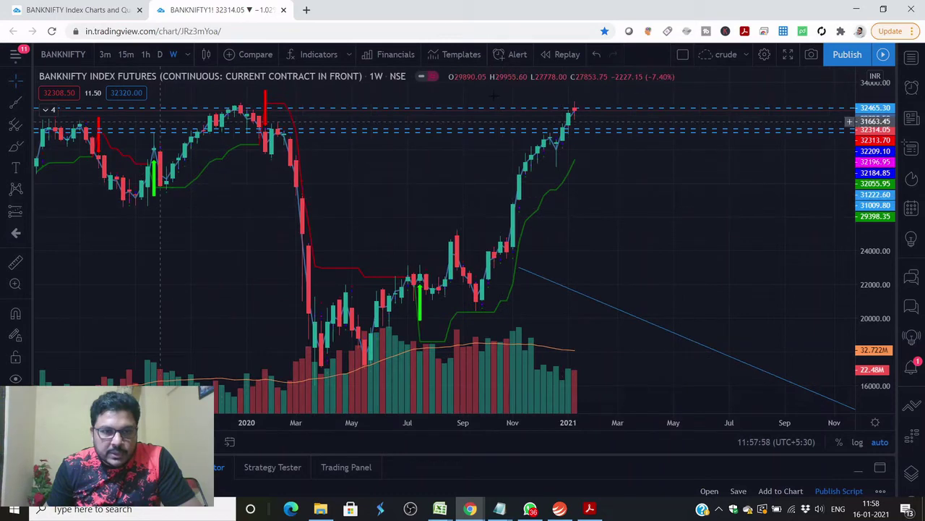
scroll(623, 210, "down", 2)
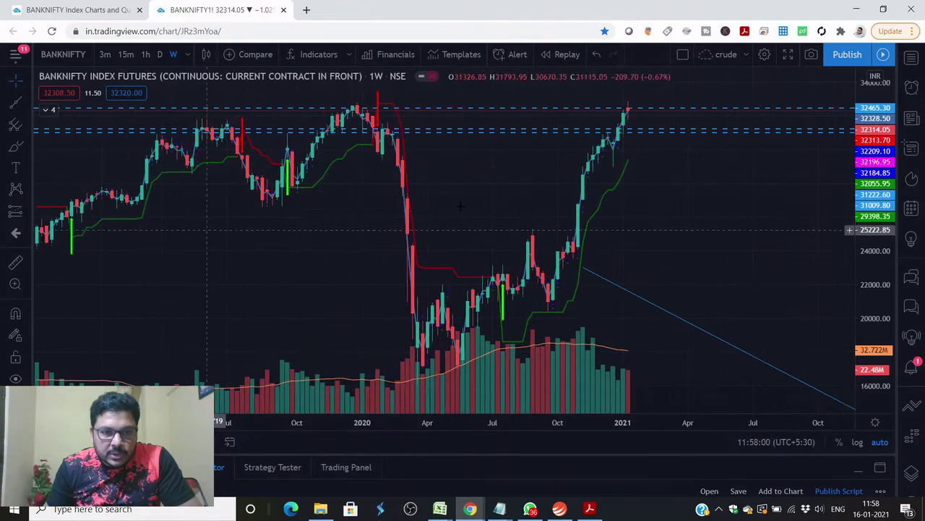
scroll(673, 214, "up", 2)
scroll(684, 216, "up", 4)
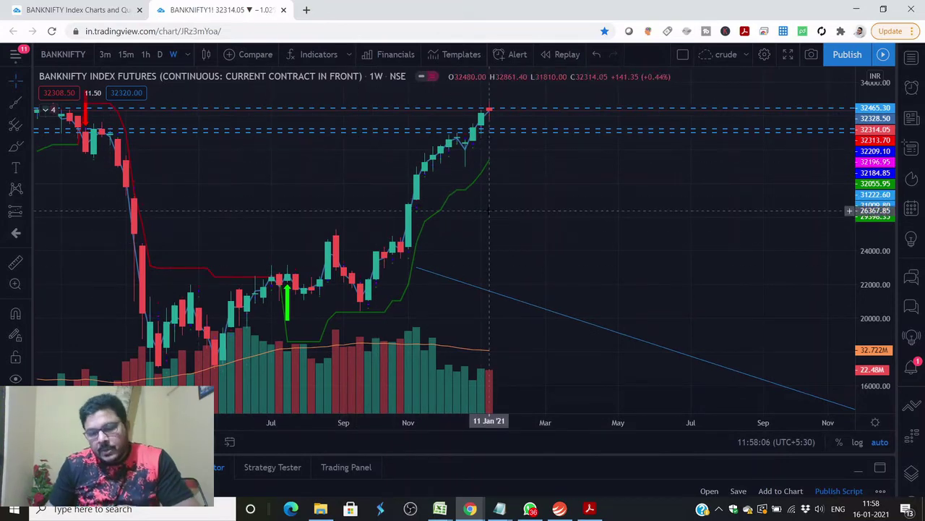
scroll(506, 216, "up", 3)
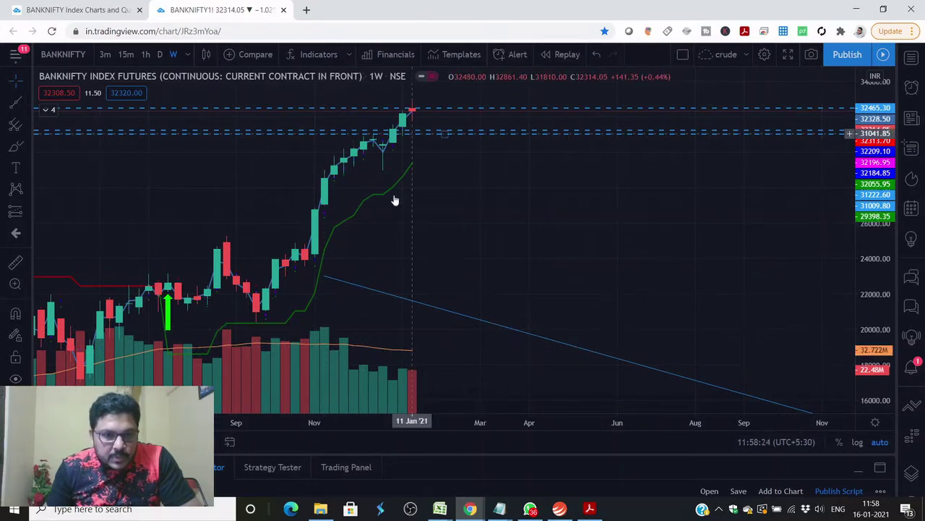
scroll(514, 384, "down", 5)
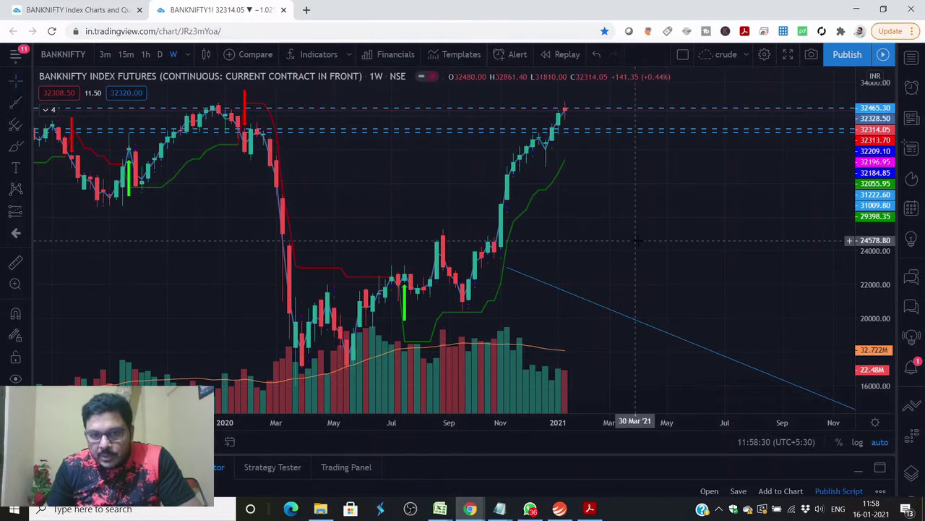
scroll(636, 240, "up", 1)
scroll(637, 240, "down", 2)
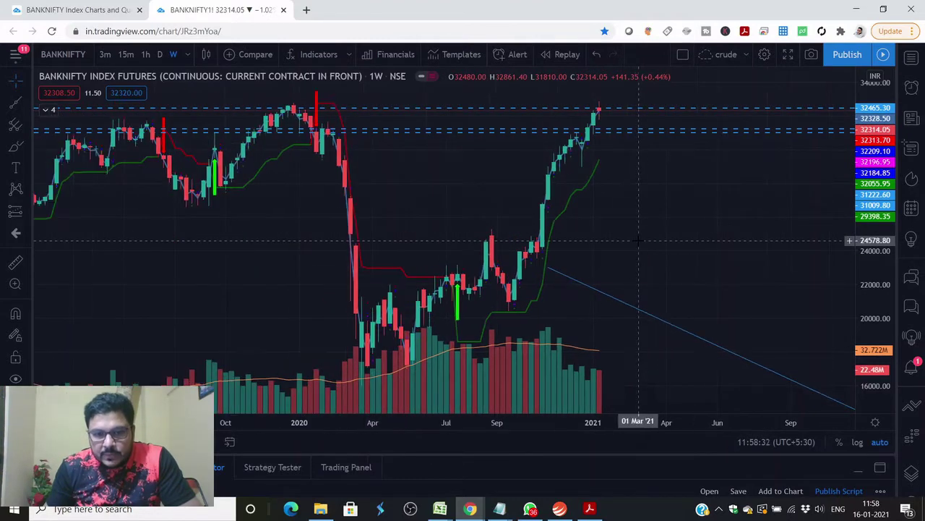
scroll(638, 240, "down", 1)
scroll(639, 240, "down", 1)
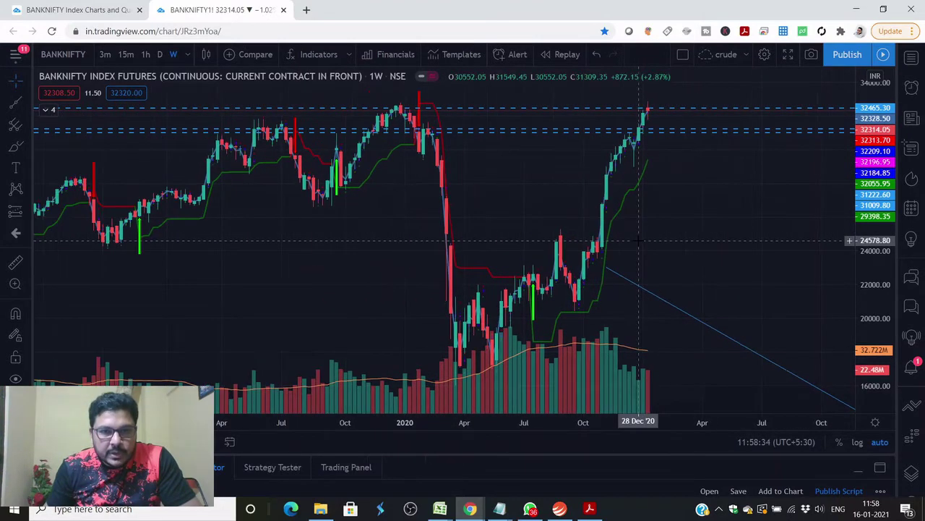
- Switch the BANKNIFTY futures chart to the daily interval
left_click(160, 54)
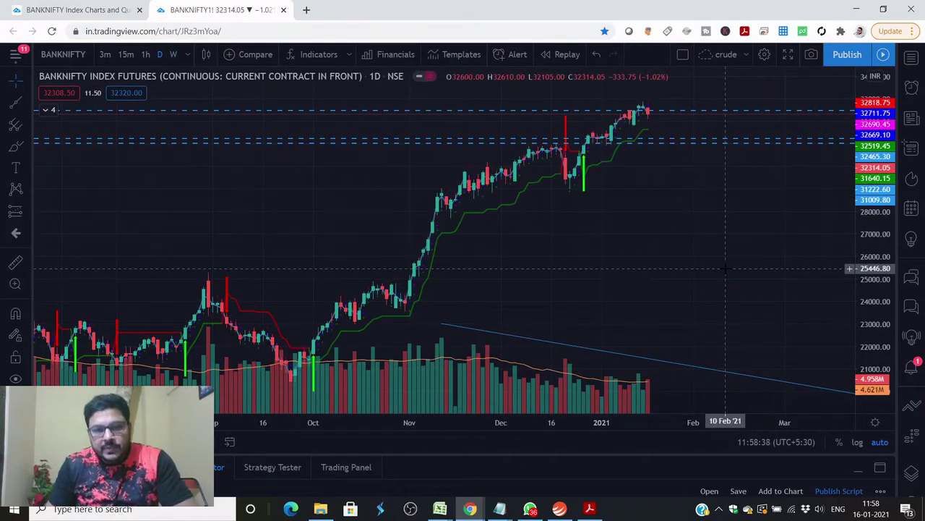
scroll(726, 268, "down", 1)
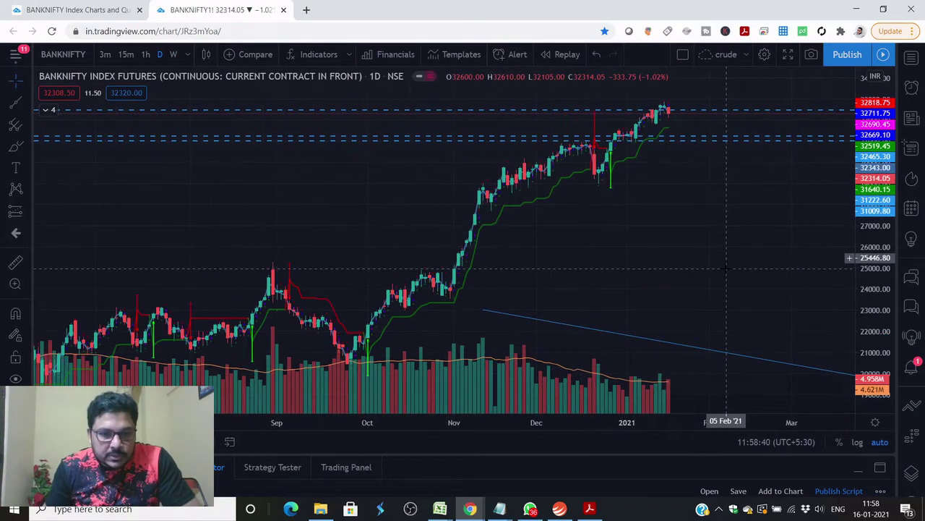
scroll(725, 268, "up", 1)
- Draw a rising trend line from the 25 Sep '20 low at about 20519 through about 26197 on 25 Nov '20
left_click(14, 103)
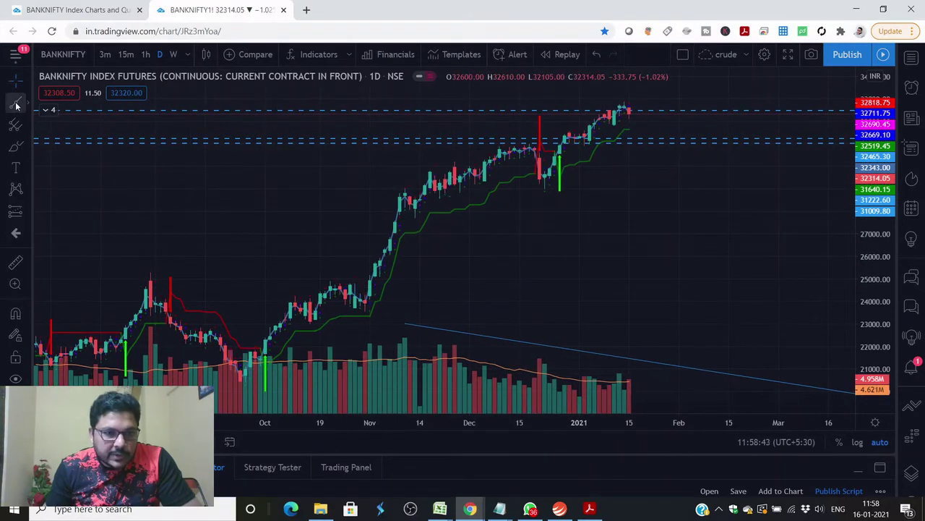
left_click(245, 379)
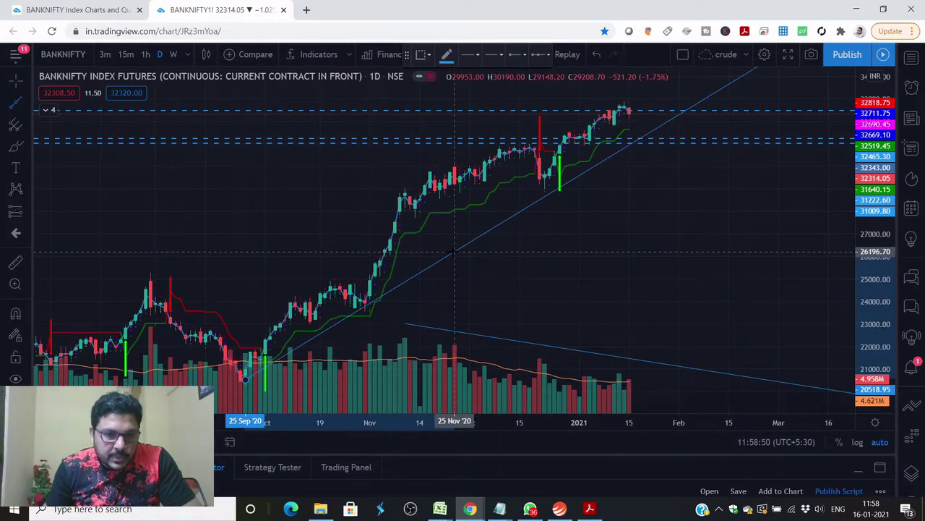
left_click(454, 252)
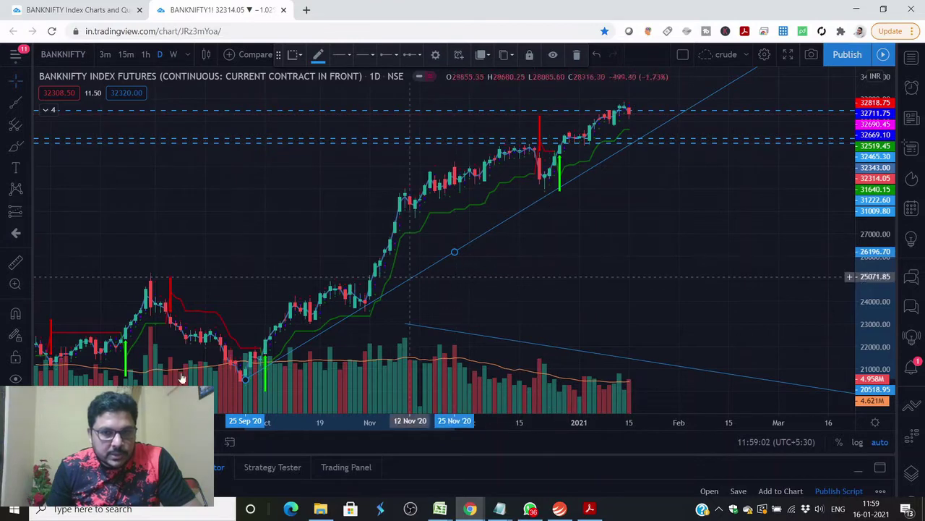
- Review the new rising trend line against the daily candles and delete the old descending line below the price
scroll(613, 216, "down", 4)
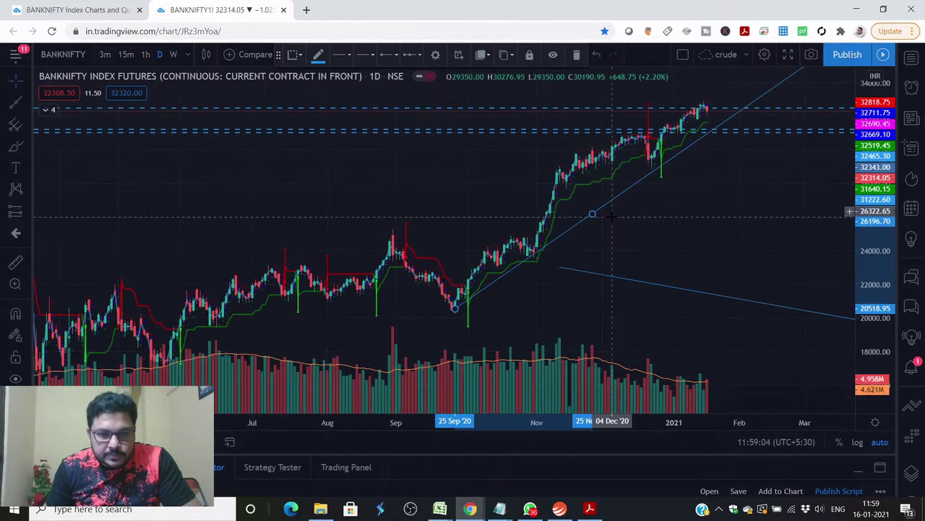
scroll(613, 216, "down", 2)
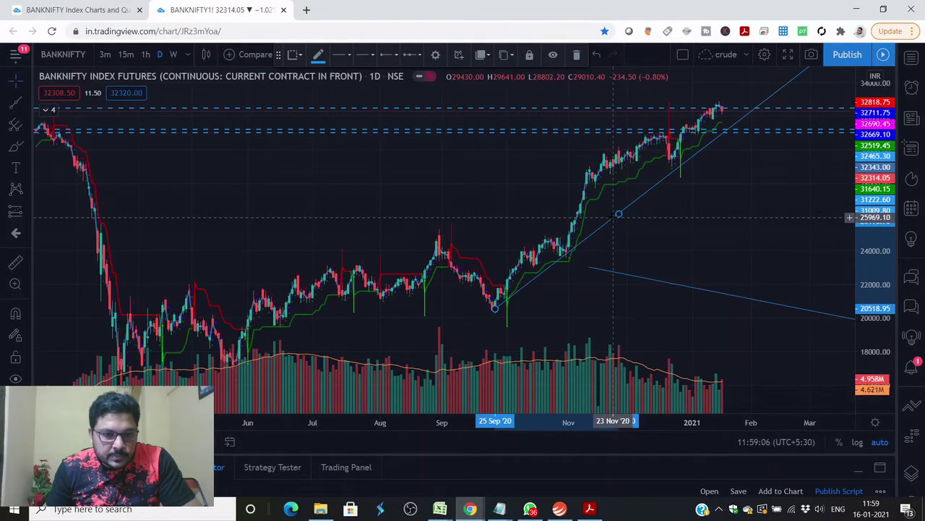
scroll(618, 215, "down", 2)
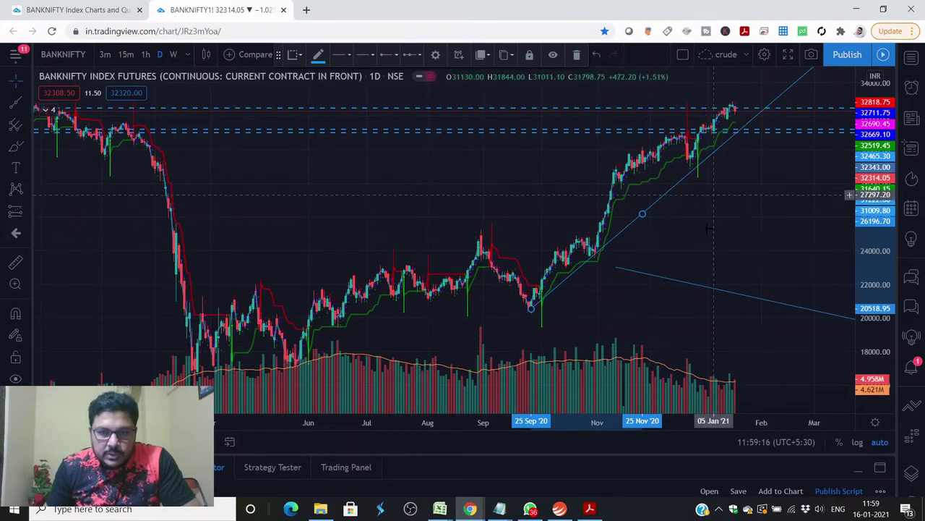
scroll(756, 232, "up", 2)
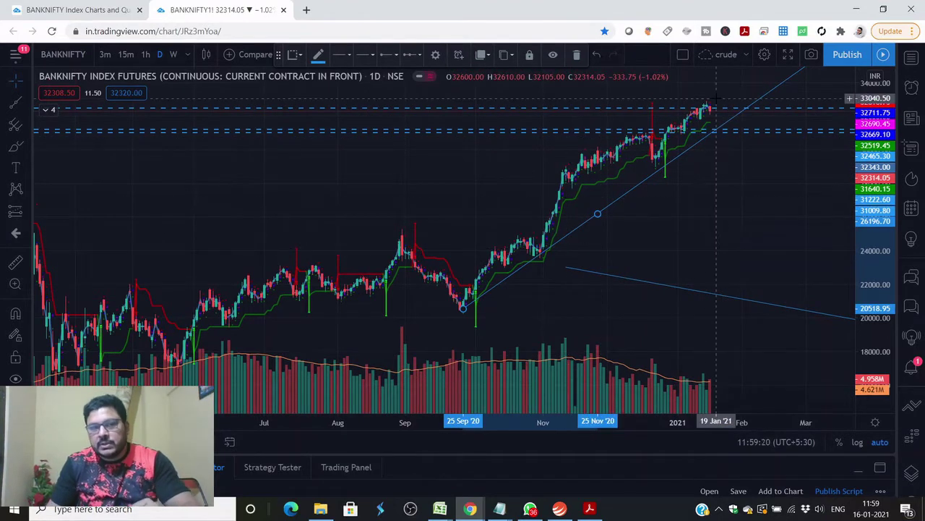
scroll(690, 216, "up", 1)
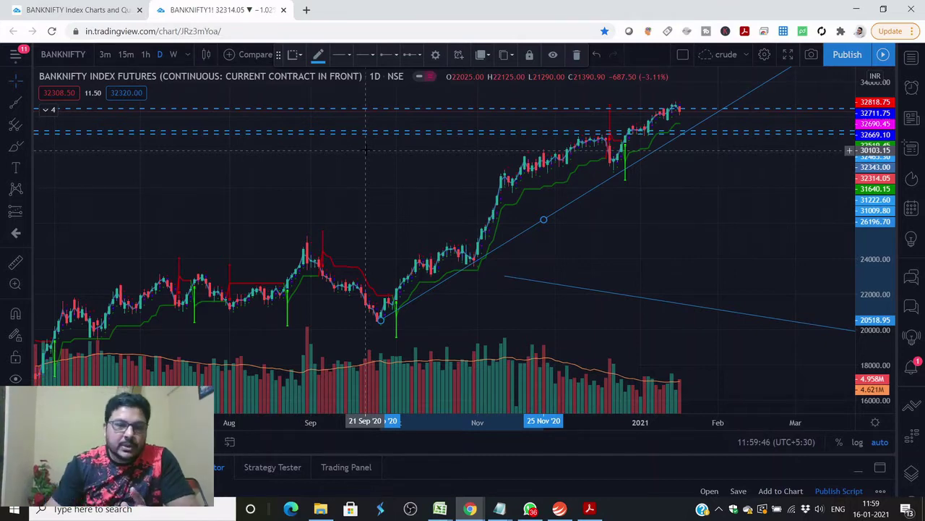
left_click(604, 297)
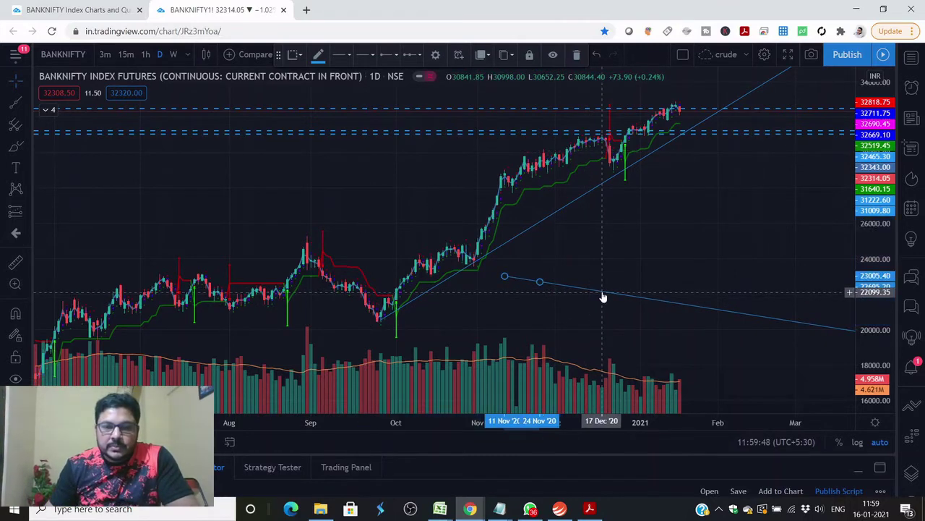
key("Delete")
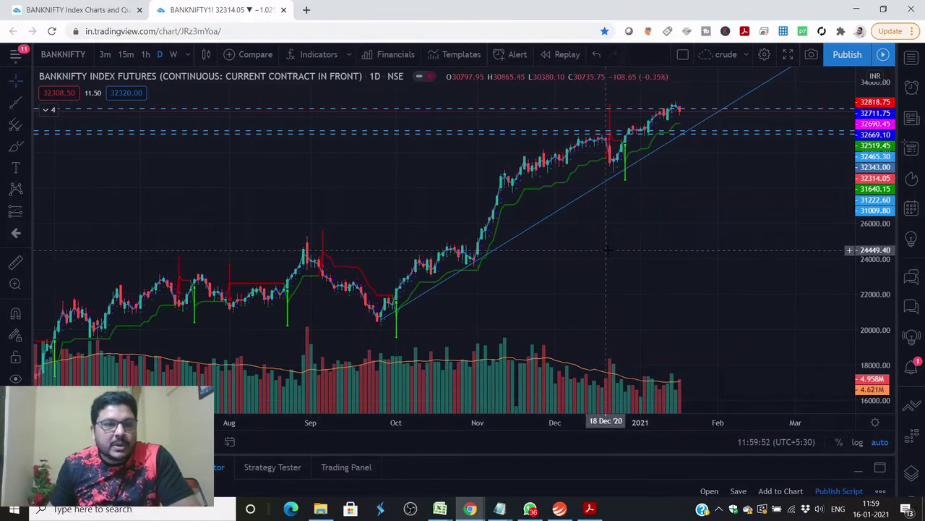
- Switch the futures chart to the 1-hour interval and examine the latest mid-January 2021 candles
left_click(146, 55)
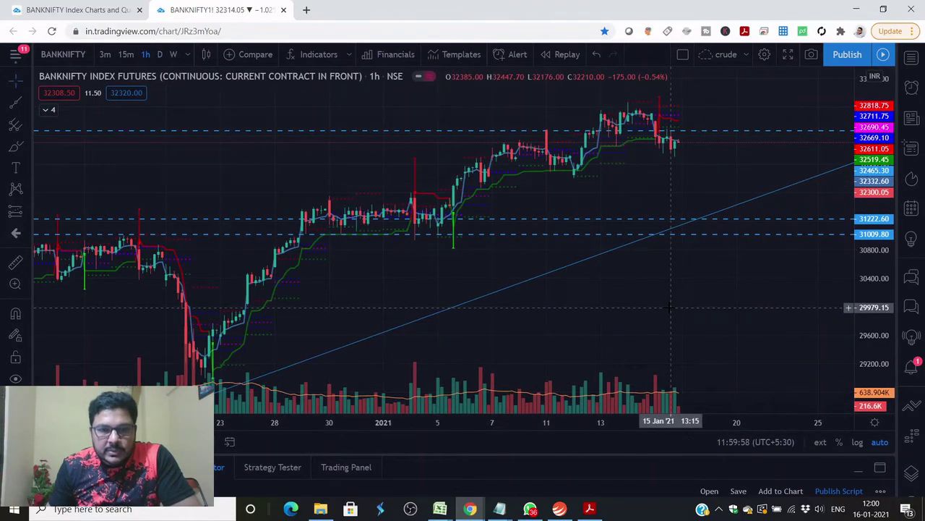
scroll(669, 307, "up", 5)
scroll(669, 307, "down", 5)
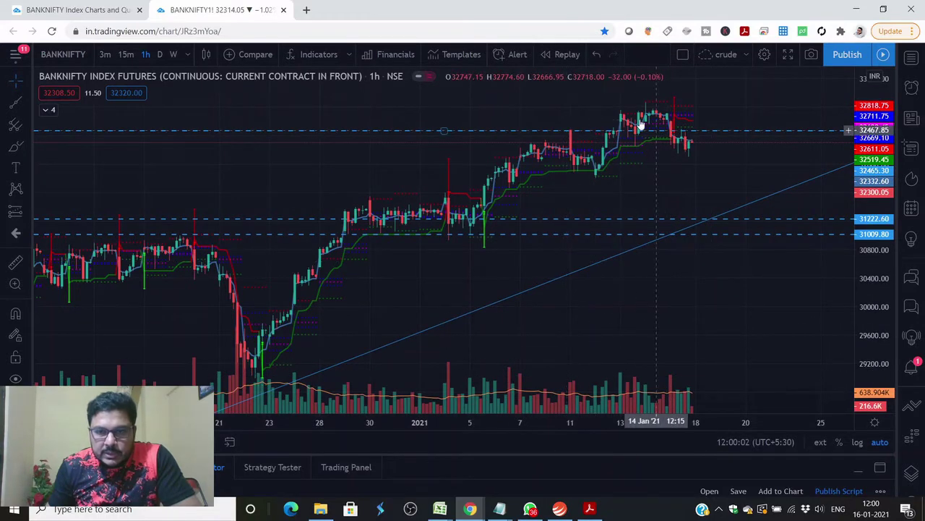
scroll(736, 287, "up", 4)
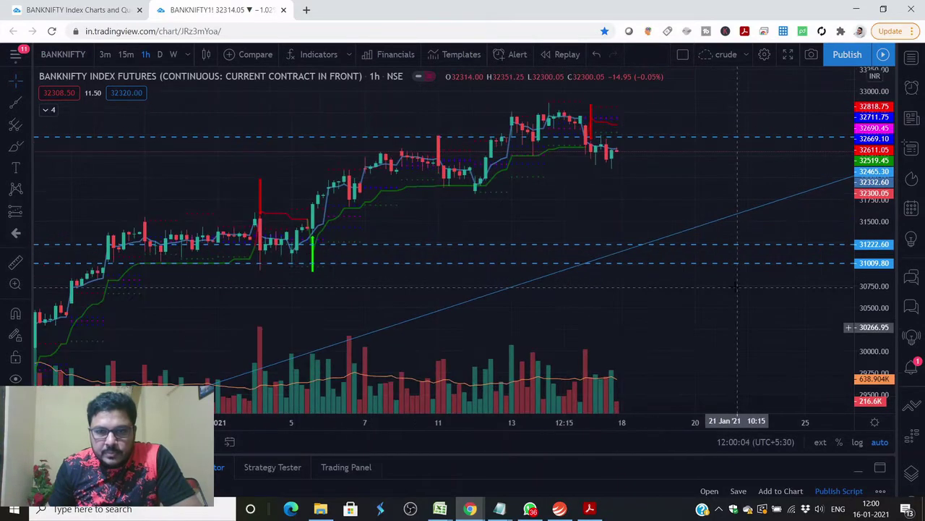
scroll(736, 287, "up", 2)
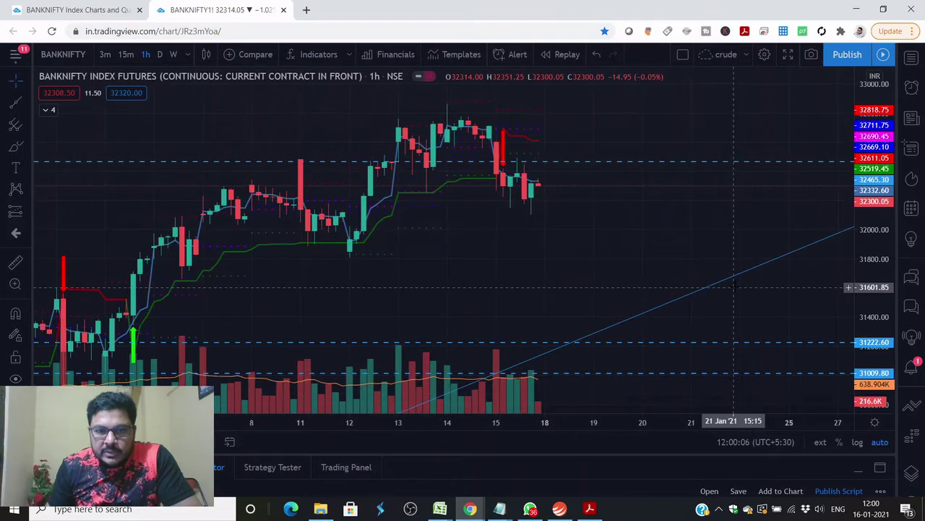
- Draw a falling trend line from the 14 Jan '21 09:15 high at about 32868 through about 32392 on 15 Jan '21 15:15
left_click(14, 103)
left_click(462, 114)
left_click(447, 104)
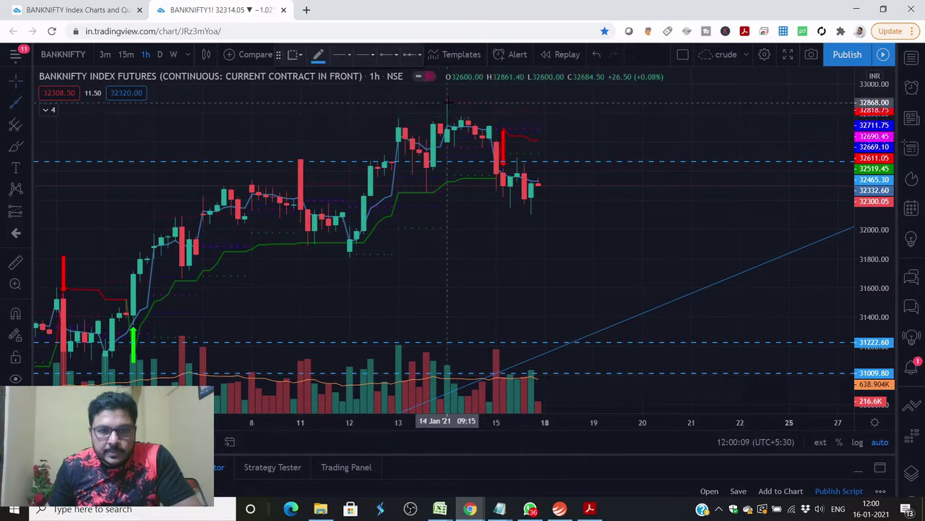
left_click(538, 171)
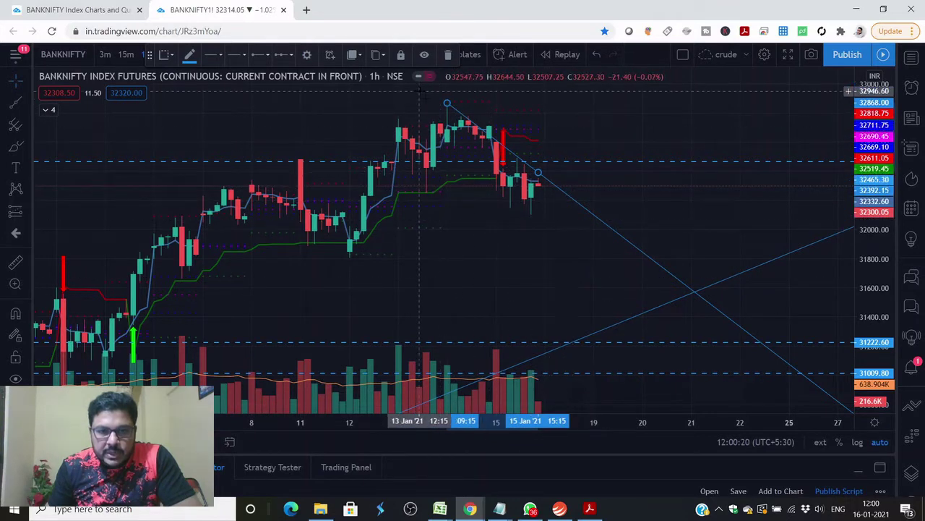
scroll(496, 238, "down", 2)
scroll(496, 239, "down", 1)
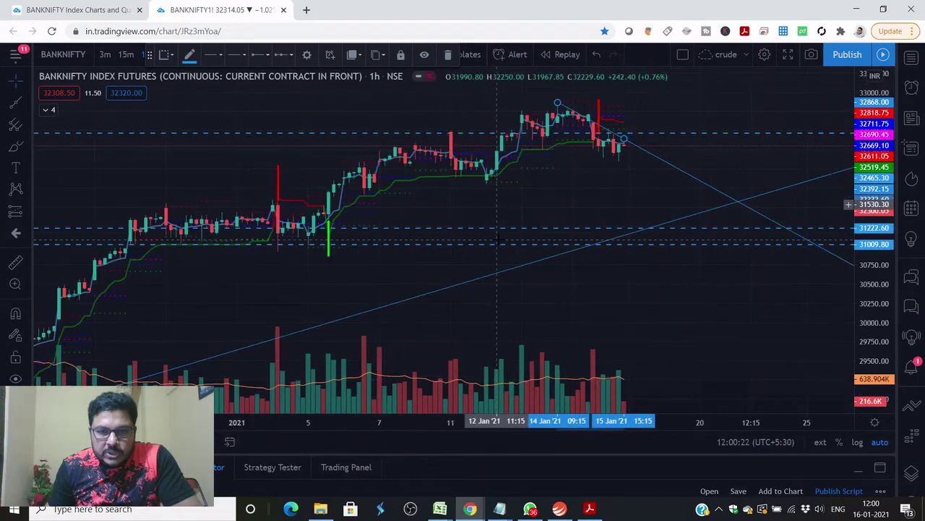
- Switch the futures chart to the 15-minute and finally the 3-minute interval, and move the floating drawing toolbar clear of the interval choices
left_click(121, 56)
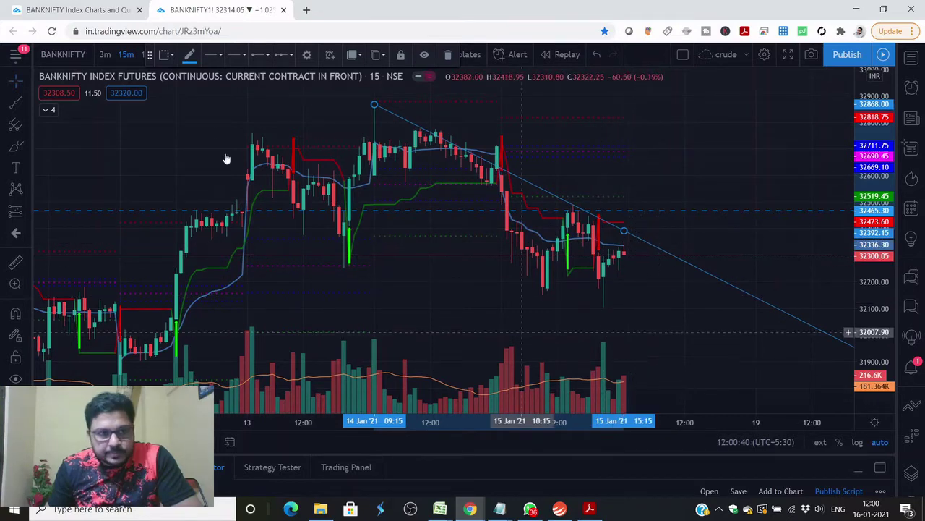
left_click(105, 55)
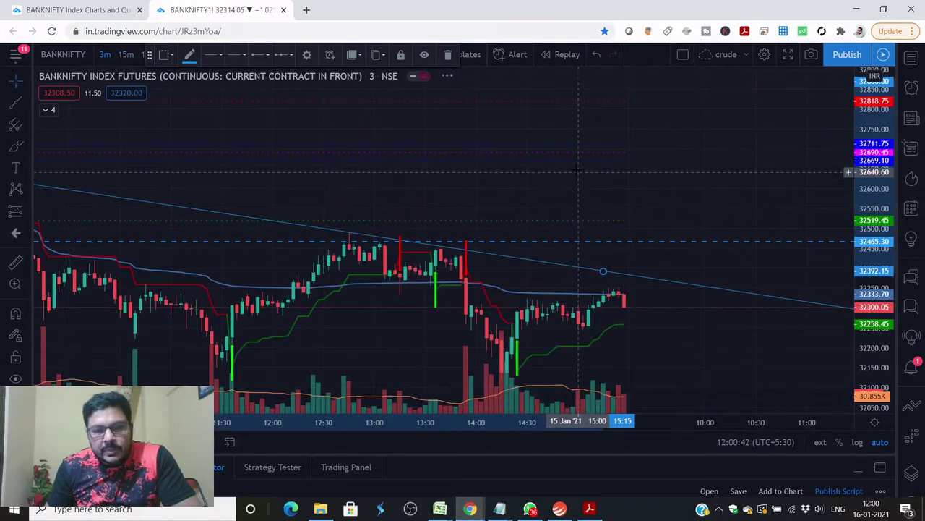
scroll(583, 164, "down", 3)
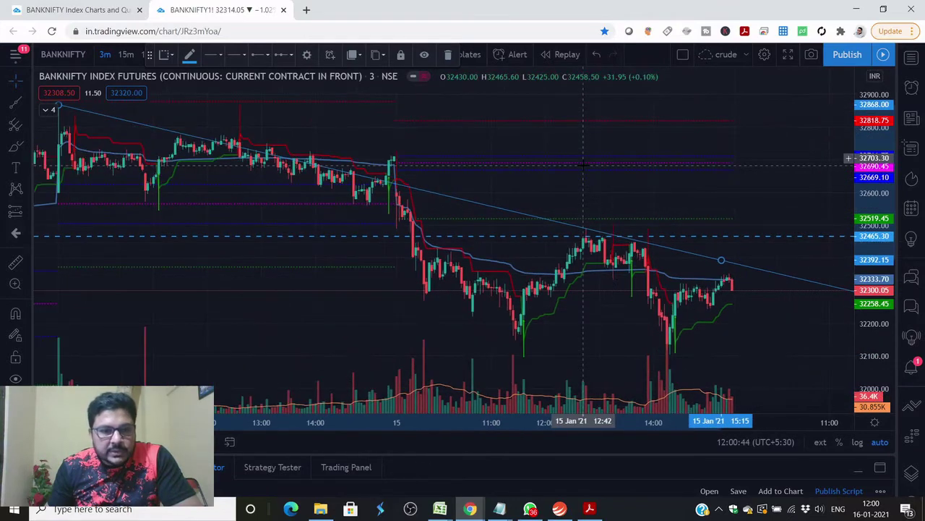
scroll(582, 164, "up", 1)
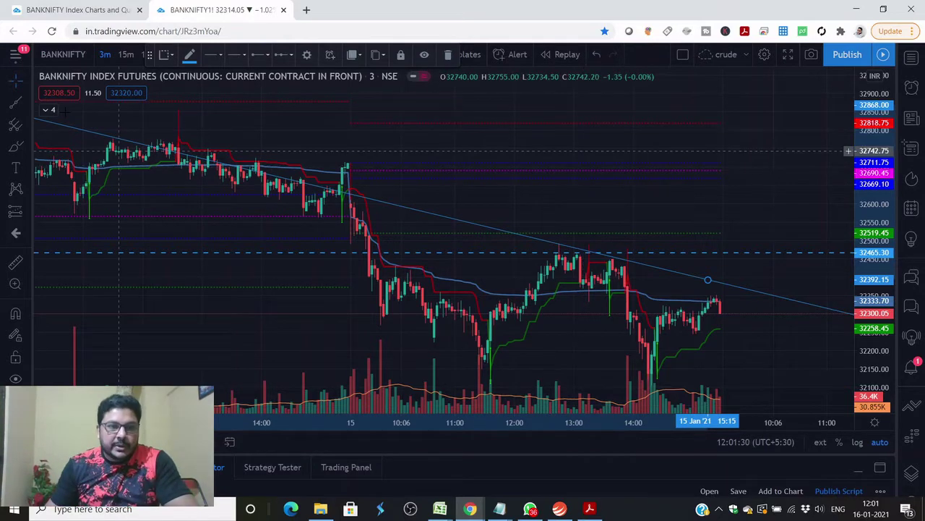
left_click_drag(150, 56, 482, 45)
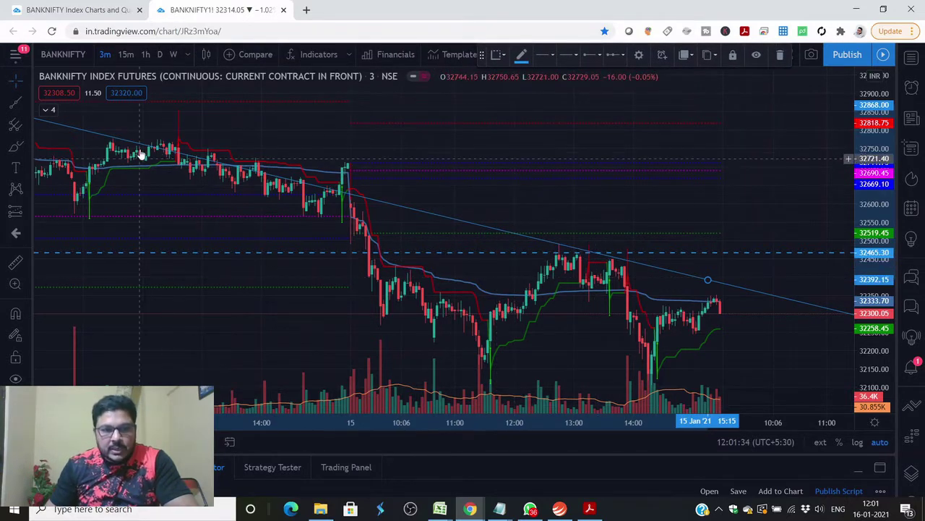
- Examine the 14 and 15 January 3-minute candles against the falling trend line and the 32465.30 level
scroll(444, 239, "up", 2)
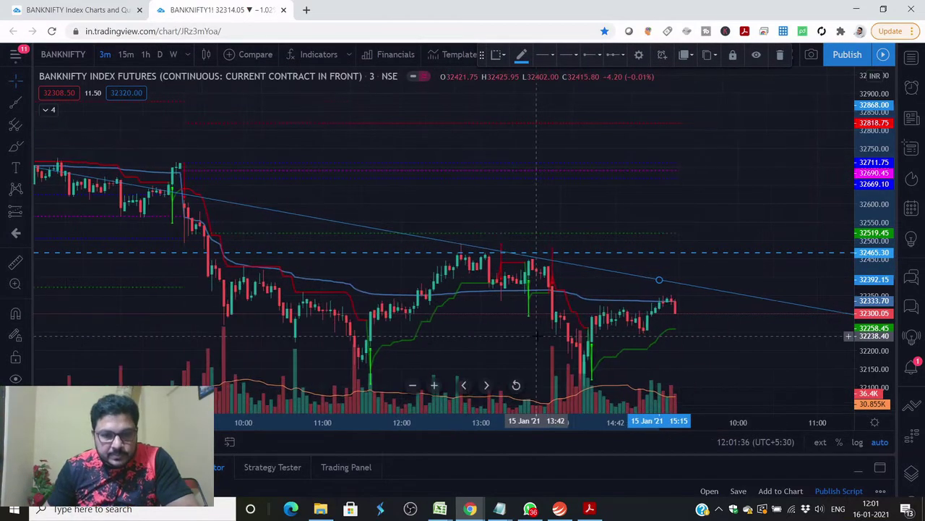
scroll(445, 231, "up", 1)
left_click(446, 229)
scroll(482, 136, "up", 1)
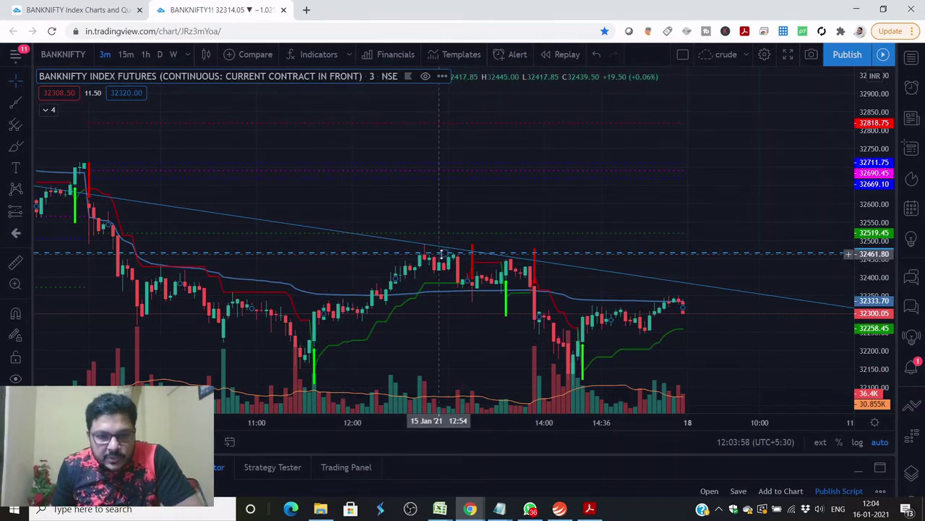
scroll(442, 252, "down", 3)
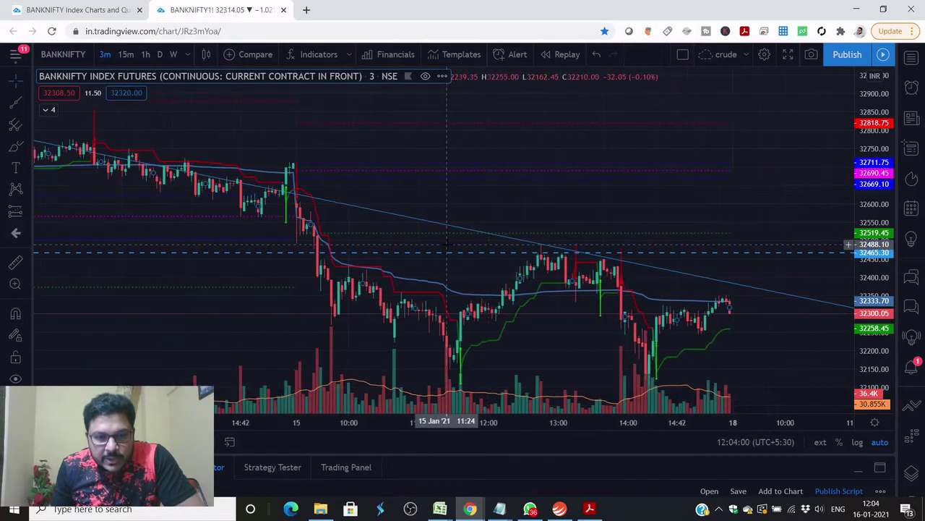
scroll(595, 294, "down", 2)
scroll(632, 326, "up", 1)
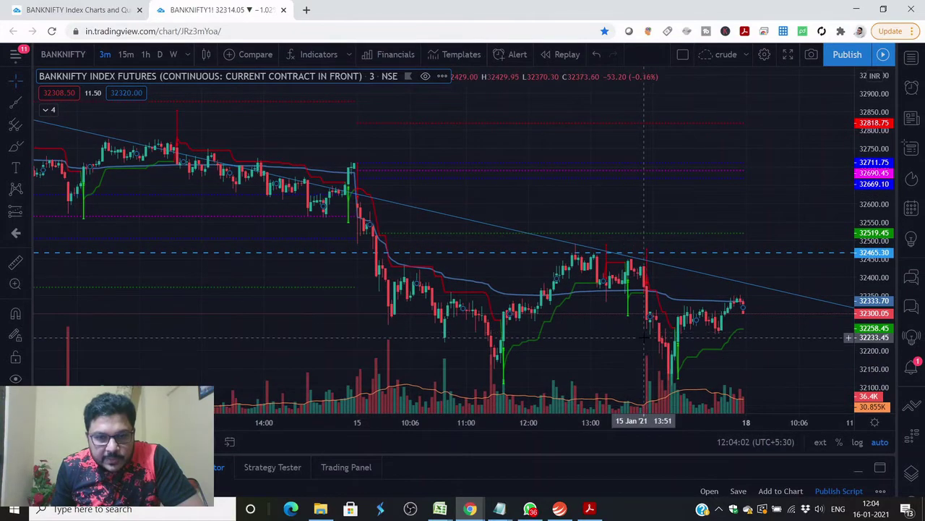
scroll(644, 337, "down", 3)
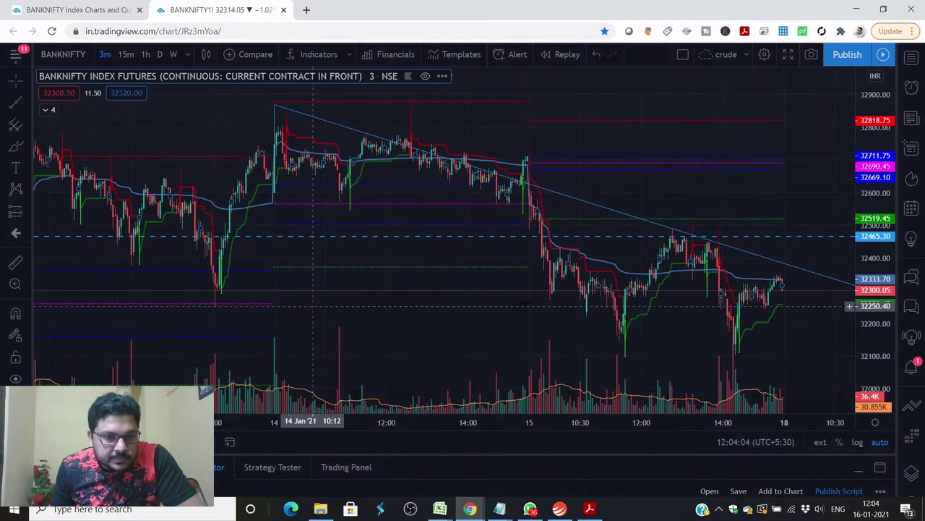
scroll(554, 302, "up", 2)
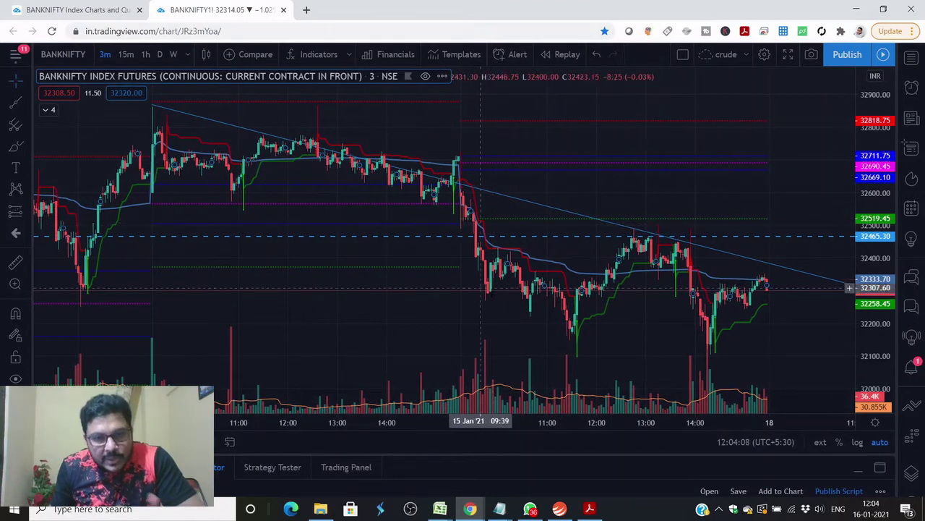
scroll(790, 340, "up", 1)
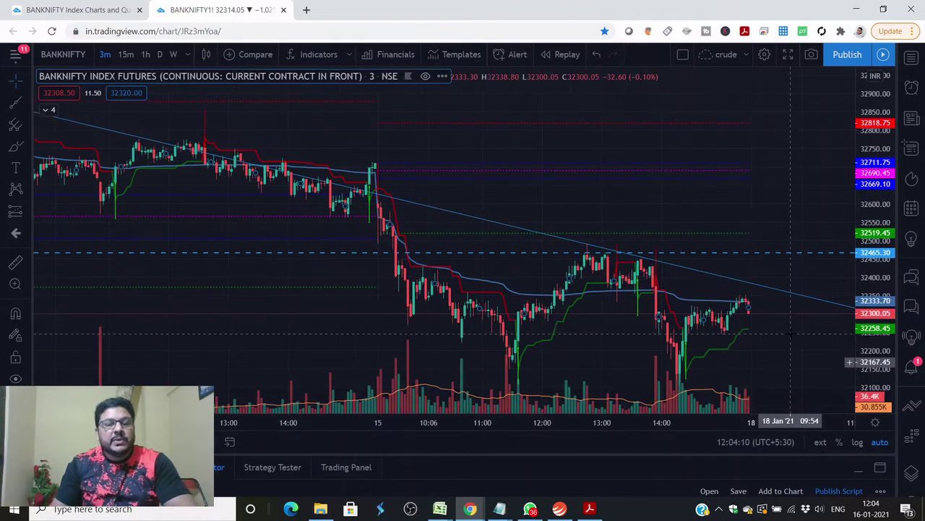
- Switch the futures chart to the daily interval and select the falling trend line to check it beside the rising one
left_click(160, 55)
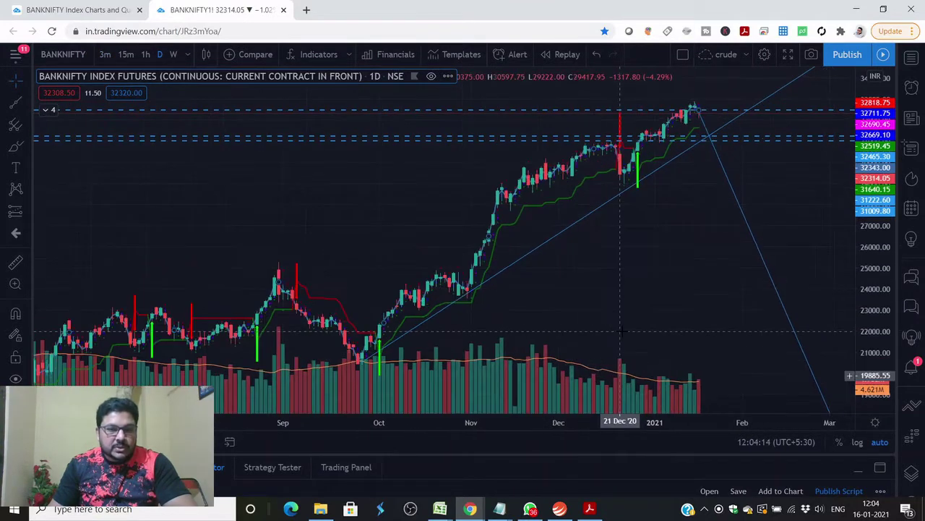
scroll(621, 331, "up", 1)
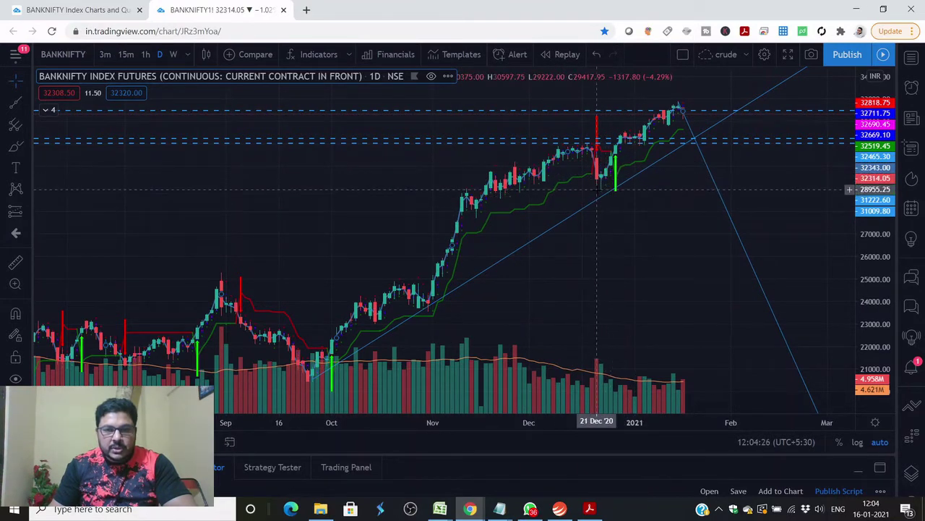
left_click(712, 181)
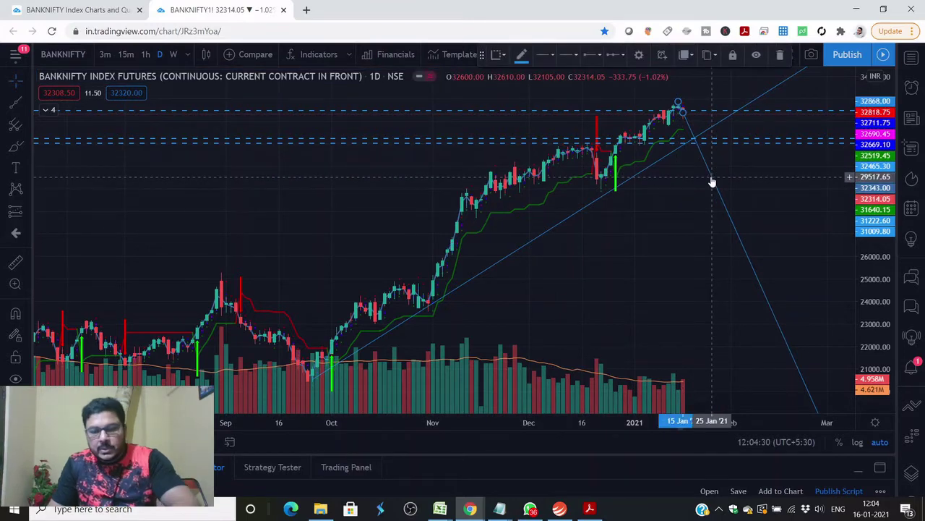
- Return the futures chart to the 3-minute interval and examine the price action below the falling trend line
left_click(109, 57)
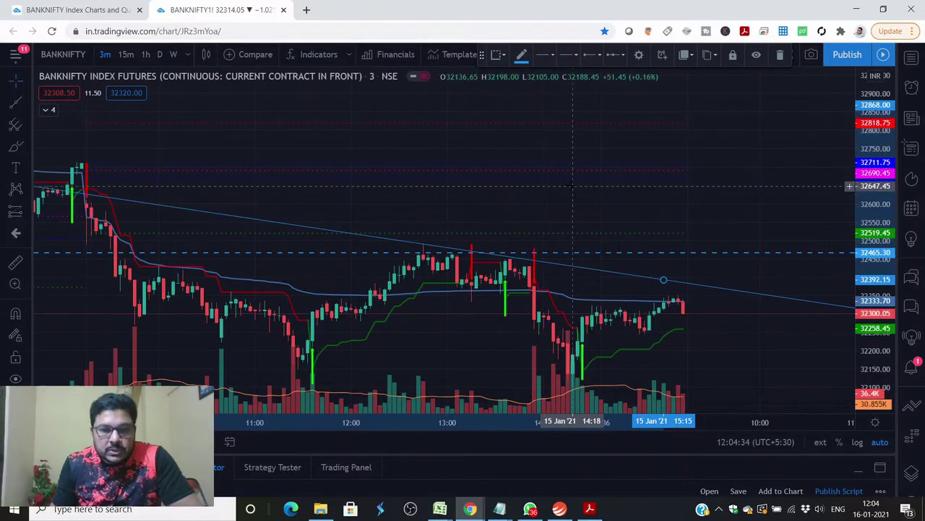
scroll(571, 186, "down", 3)
scroll(571, 186, "down", 3)
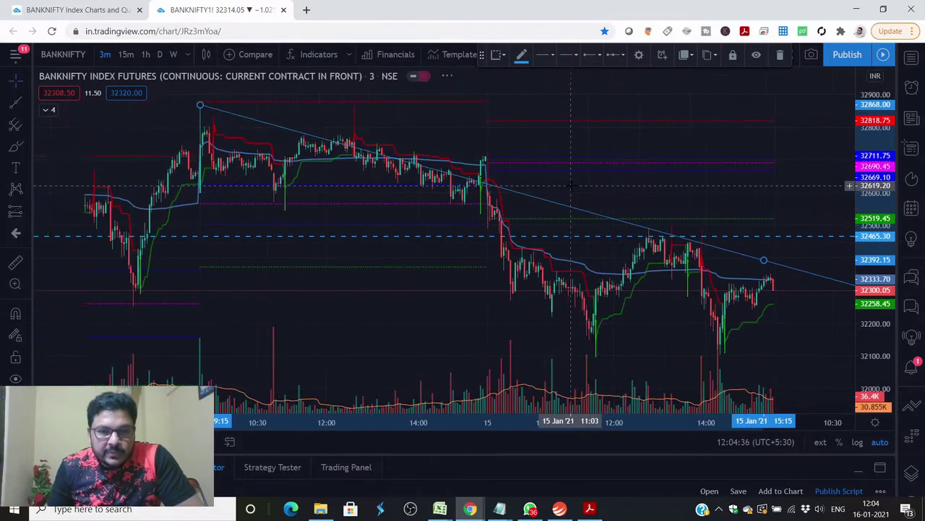
scroll(571, 185, "up", 3)
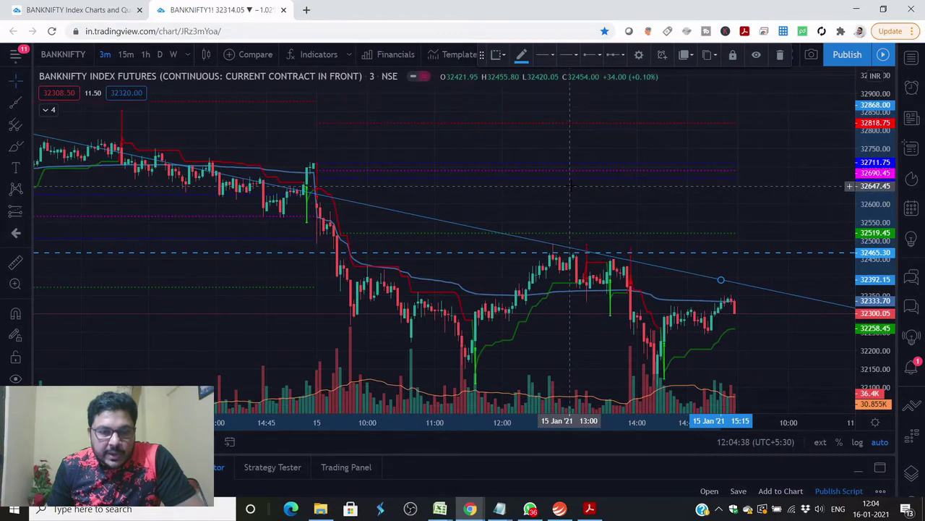
scroll(571, 186, "down", 4)
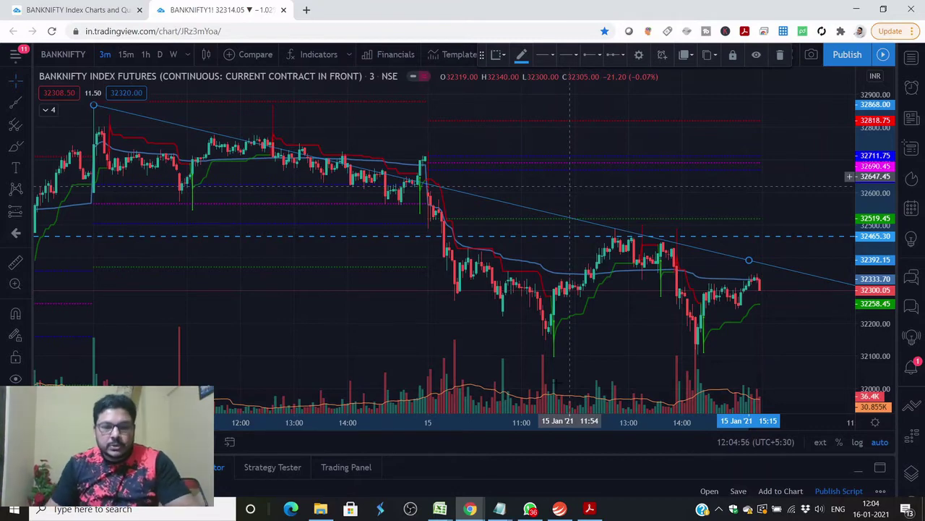
- Switch to the Opstra Options Analytics page with the BANKNIFTY 21JAN2021 put strategy and its payoff chart
left_click(477, 510)
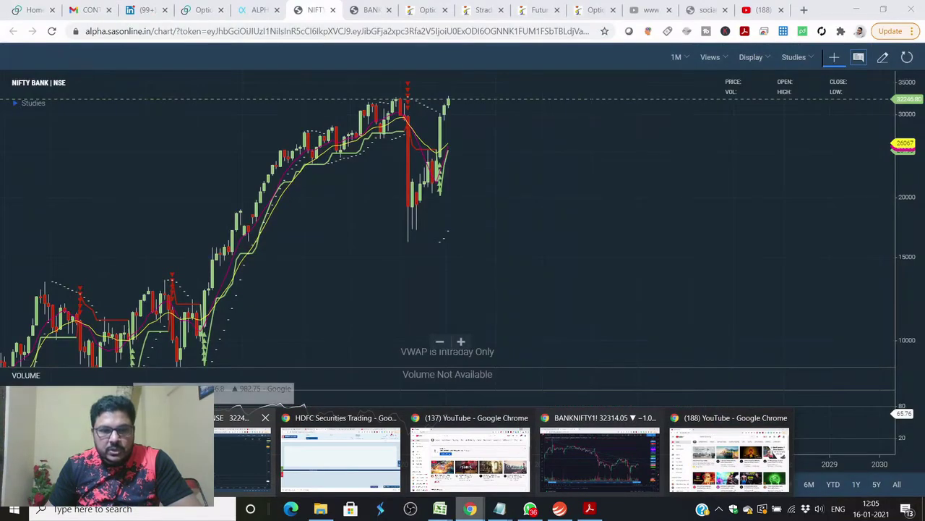
left_click(242, 456)
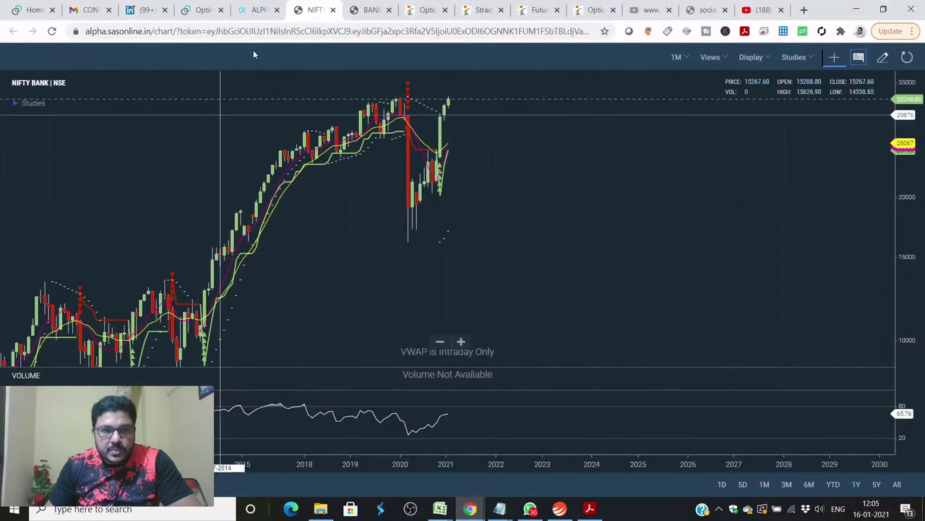
left_click(202, 9)
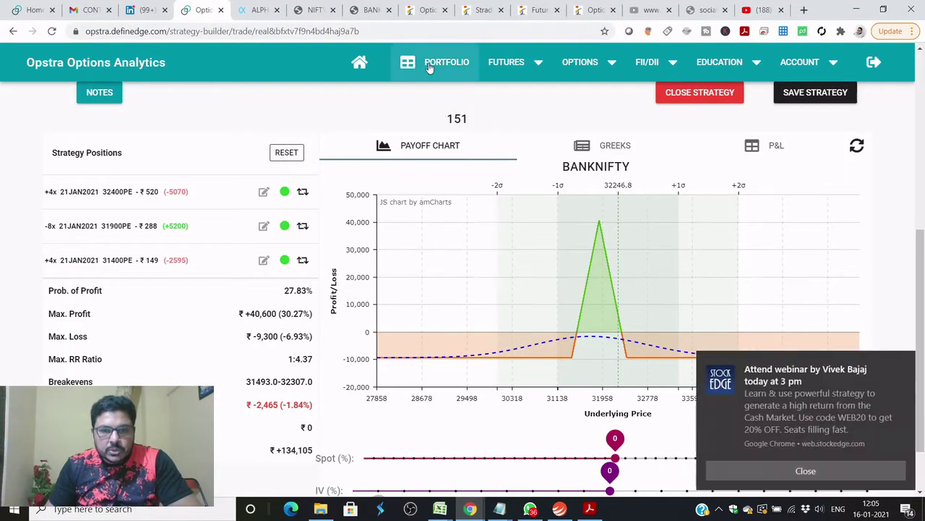
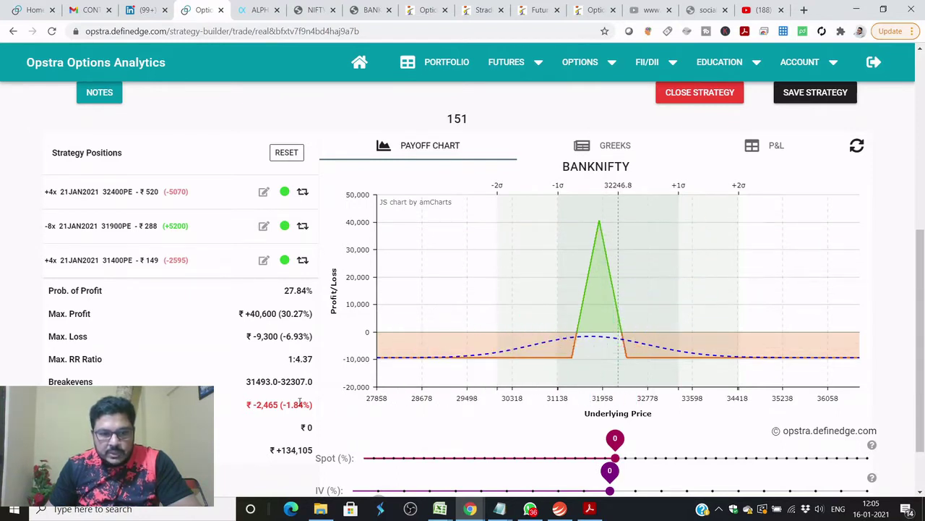
- Find and open the Windows Calculator over the strategy page
left_click(195, 509)
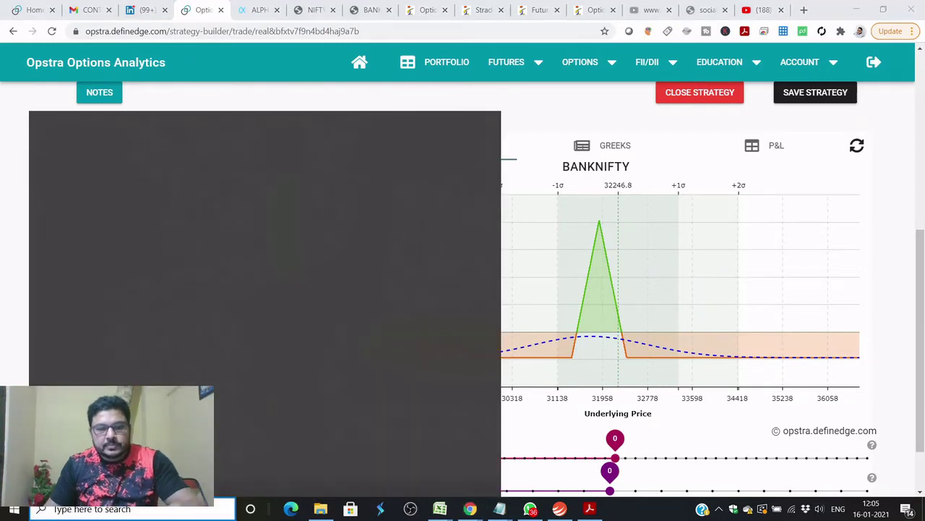
type("cal")
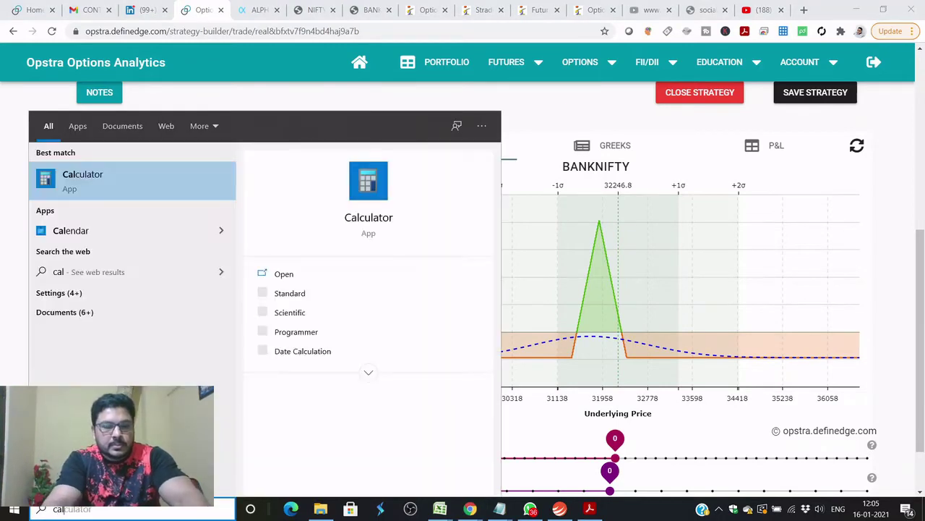
key("Return")
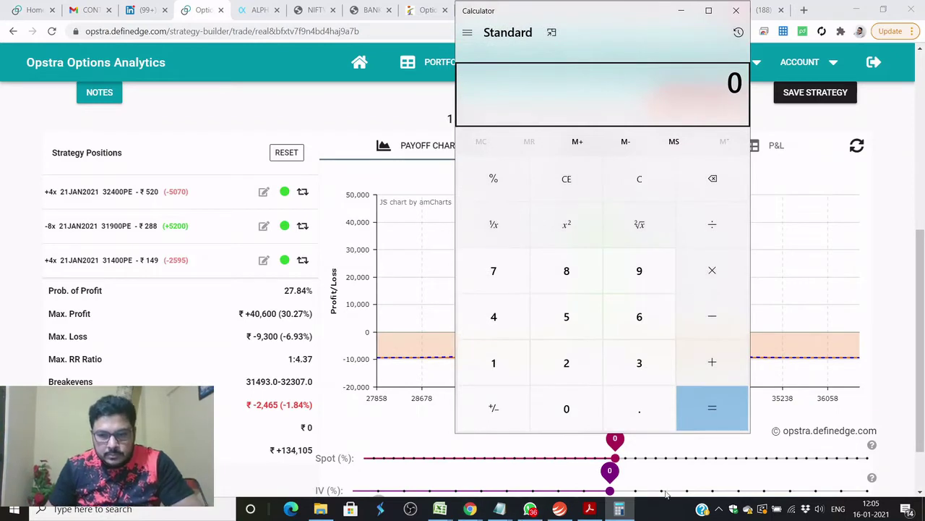
left_click(720, 509)
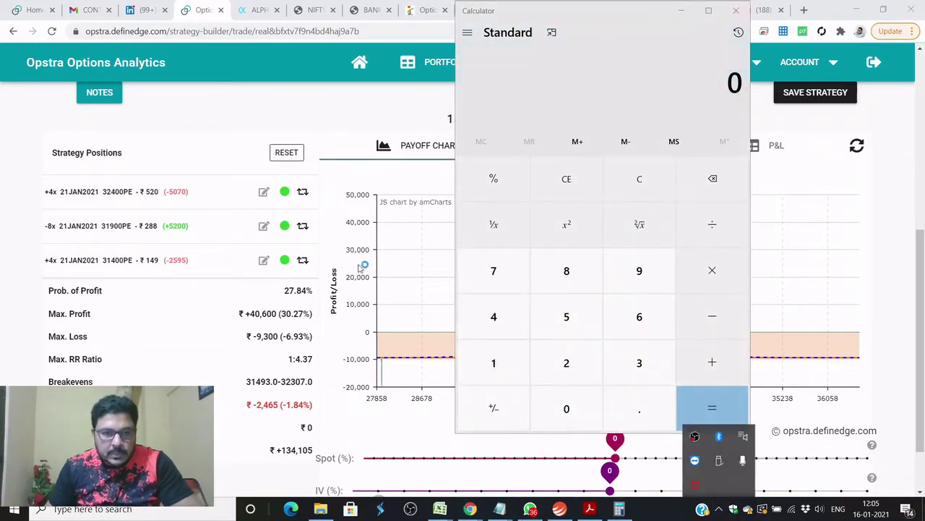
- Subtract 32307 from 31493 to get the width between the strategy's breakevens, close the Calculator and return to the strategy summary
left_click(640, 362)
left_click(495, 363)
left_click(494, 317)
left_click(637, 286)
left_click(639, 362)
left_click(721, 317)
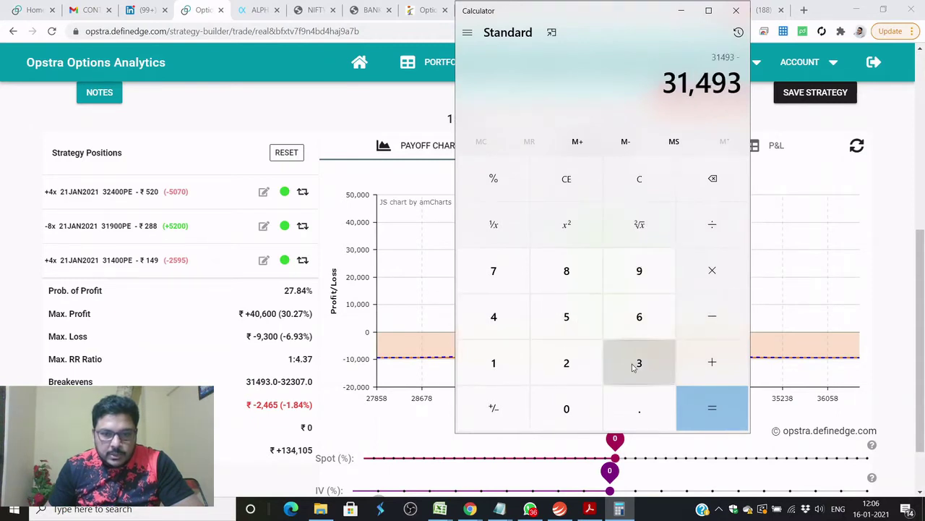
left_click(639, 362)
left_click(584, 366)
left_click(639, 362)
left_click(577, 408)
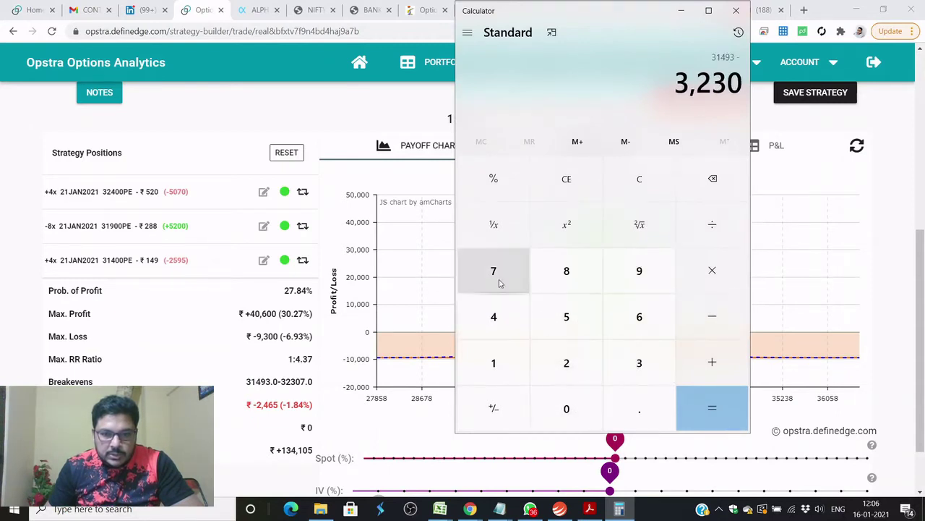
left_click(496, 281)
left_click(705, 412)
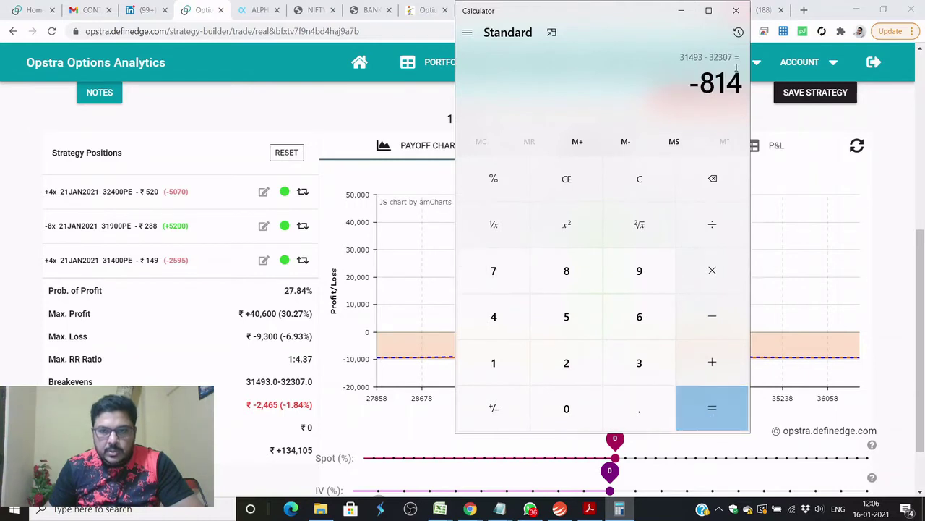
left_click(736, 10)
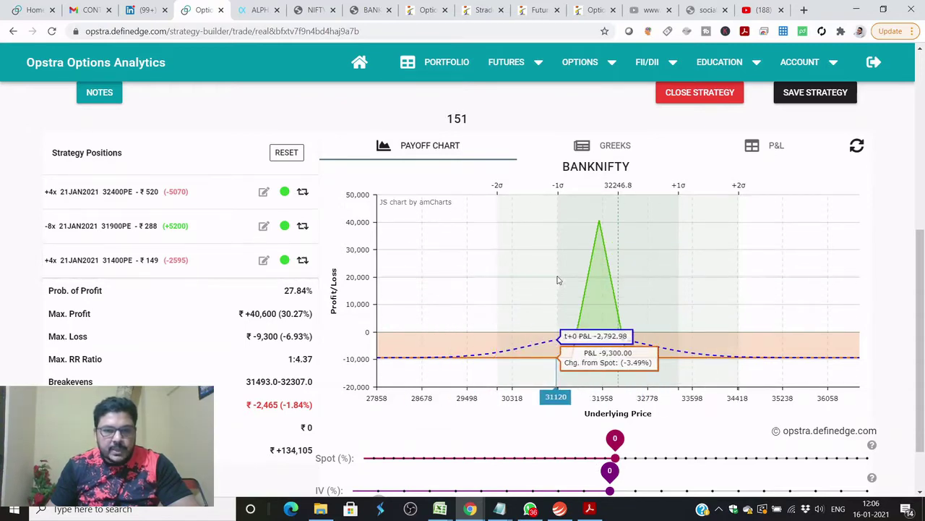
scroll(557, 279, "down", 1)
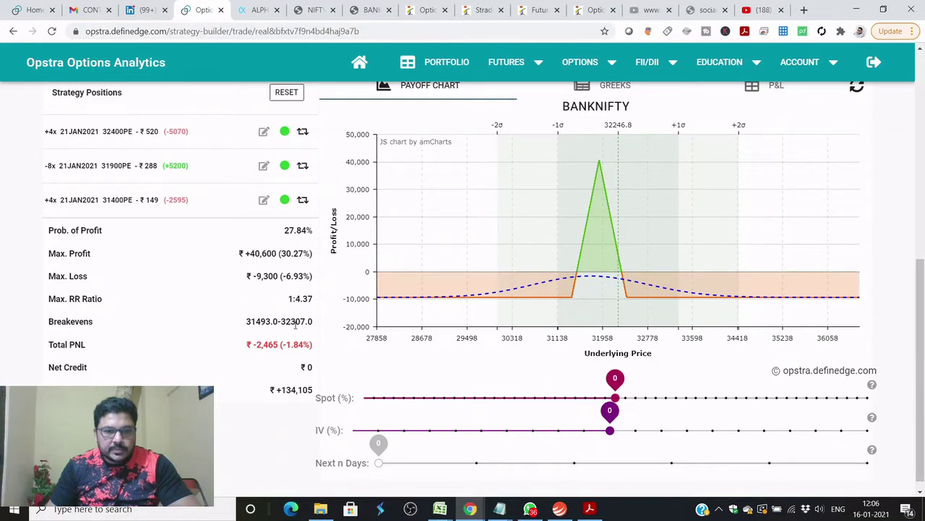
- Find and open Epic Pen over the strategy page, dismiss the OBS Studio notification and activate the pen
left_click(143, 509)
type("e")
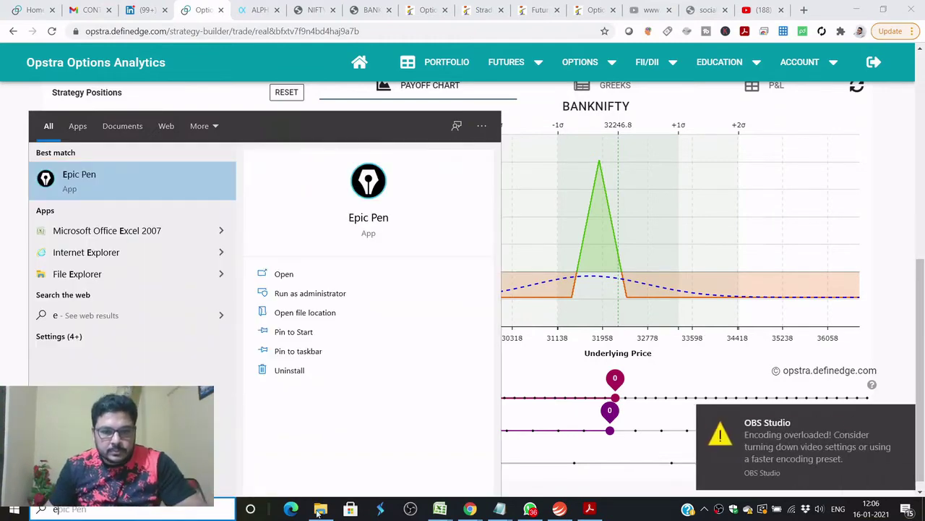
left_click(304, 274)
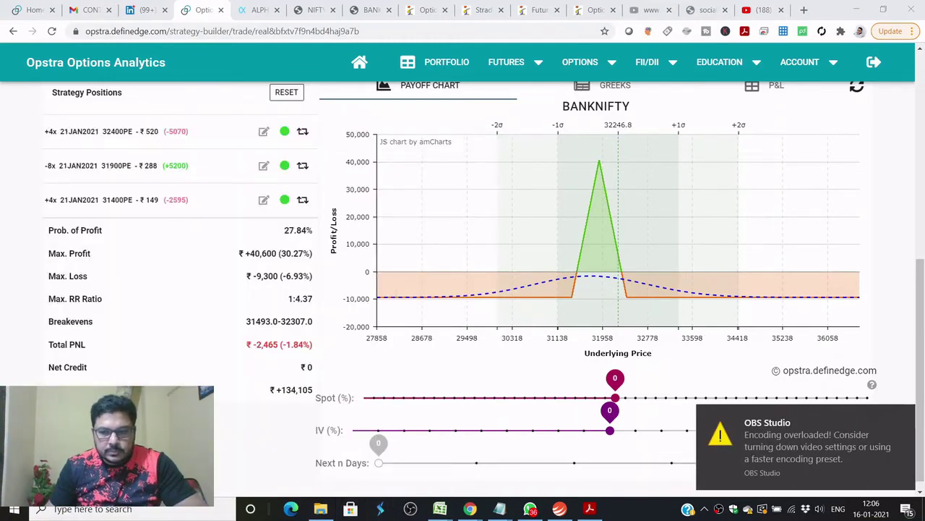
left_click(904, 417)
left_click(719, 508)
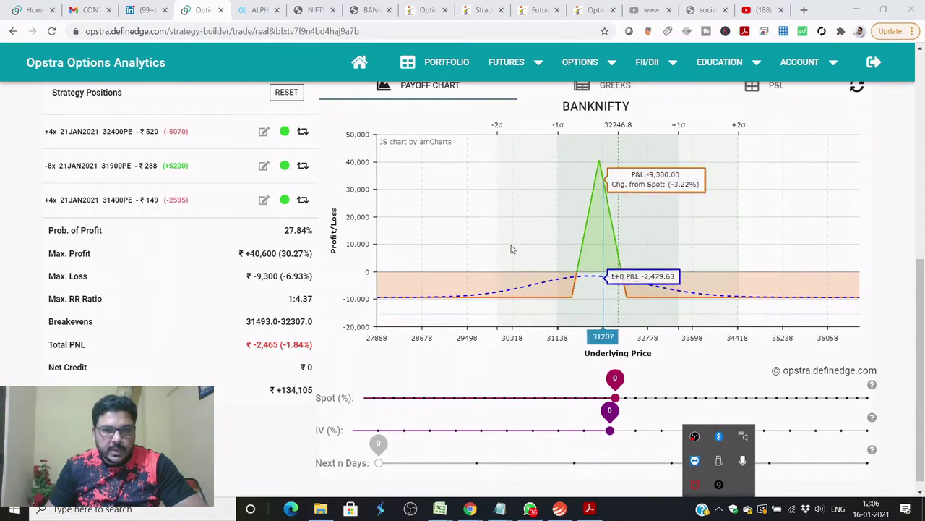
left_click(919, 72)
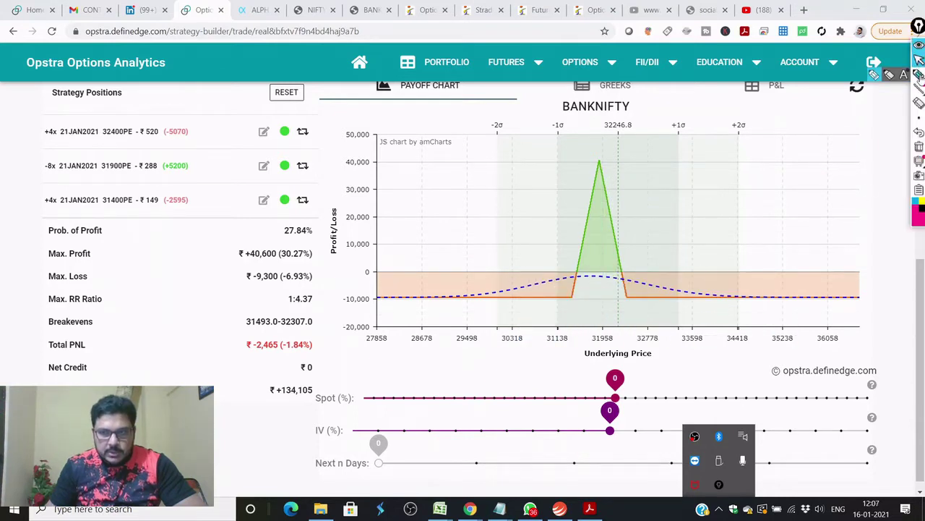
- Circle the Max. Profit and Max. Loss values in pink and draw lines along the Prob. of Profit, Max. Profit and Max. Loss rows
mouse_move(223, 294)
left_mouse_down()
mouse_move(277, 297)
mouse_move(332, 246)
mouse_move(250, 240)
mouse_move(228, 269)
mouse_move(236, 282)
left_mouse_up()
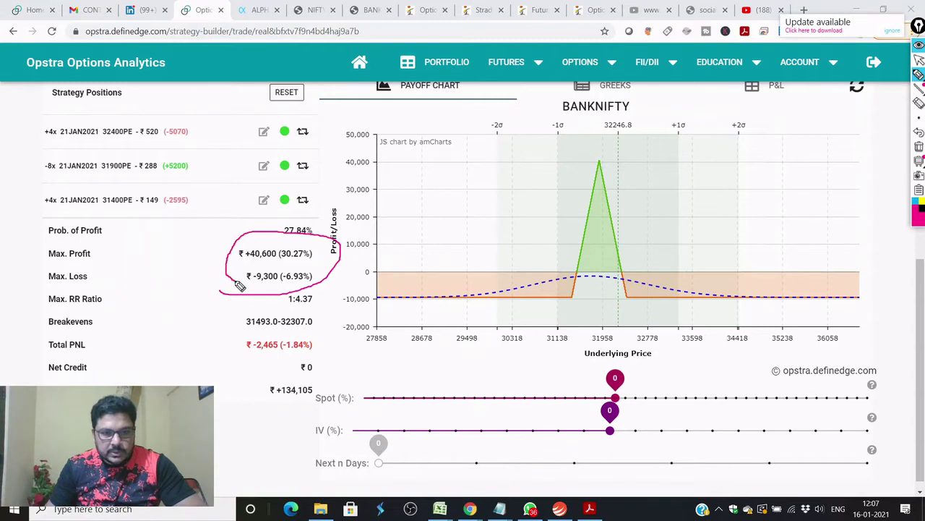
left_click_drag(126, 256, 236, 256)
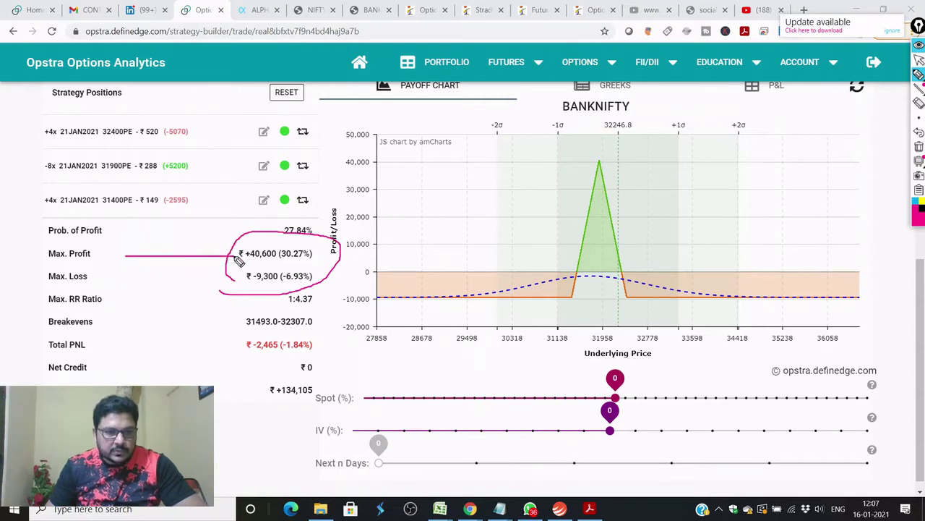
left_click_drag(121, 279, 245, 280)
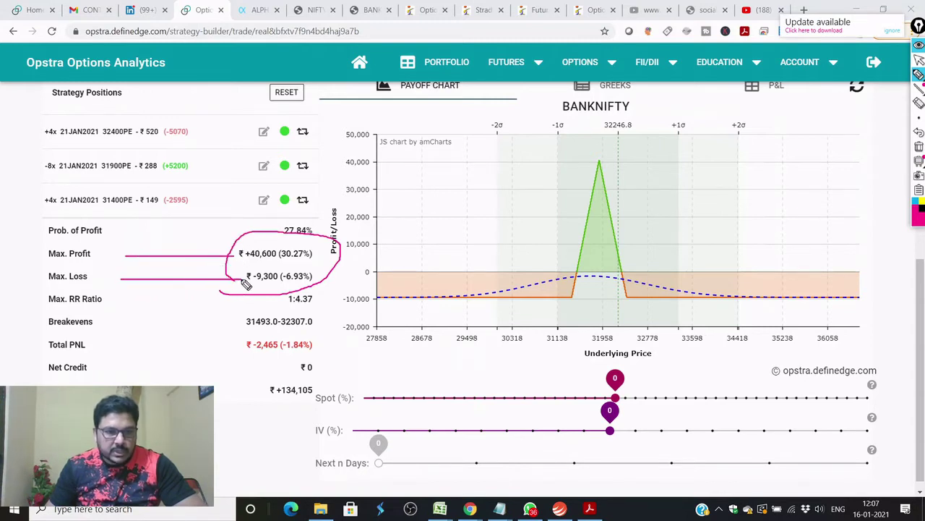
left_click_drag(50, 242, 312, 243)
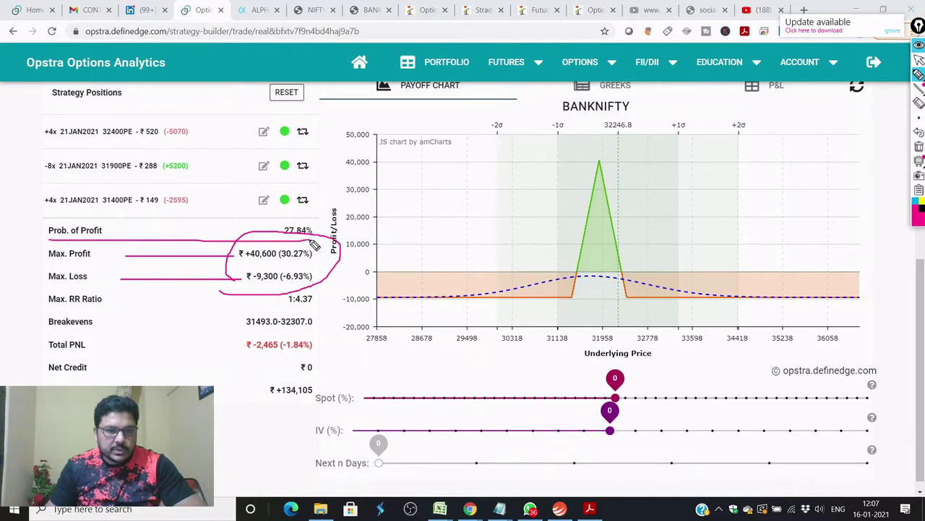
- Draw down arrows on both sides of the payoff peak, a leftward arrow beside it and a vertical line through it
left_click_drag(551, 253, 551, 281)
left_click_drag(709, 253, 710, 271)
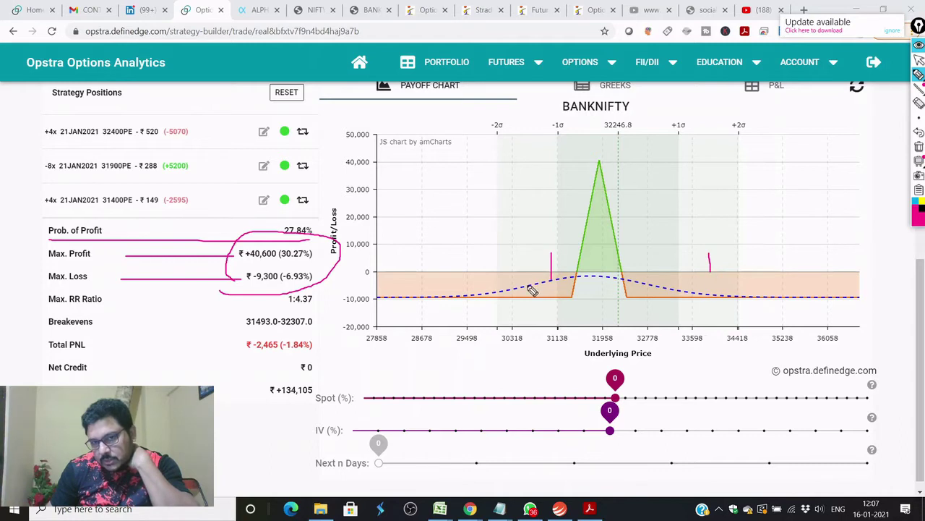
left_click_drag(712, 288, 725, 267)
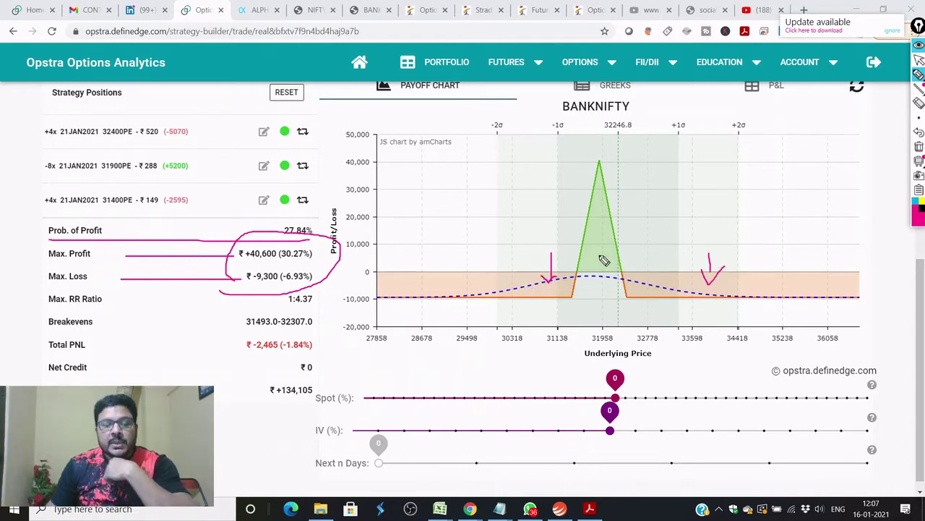
left_click_drag(580, 209, 564, 216)
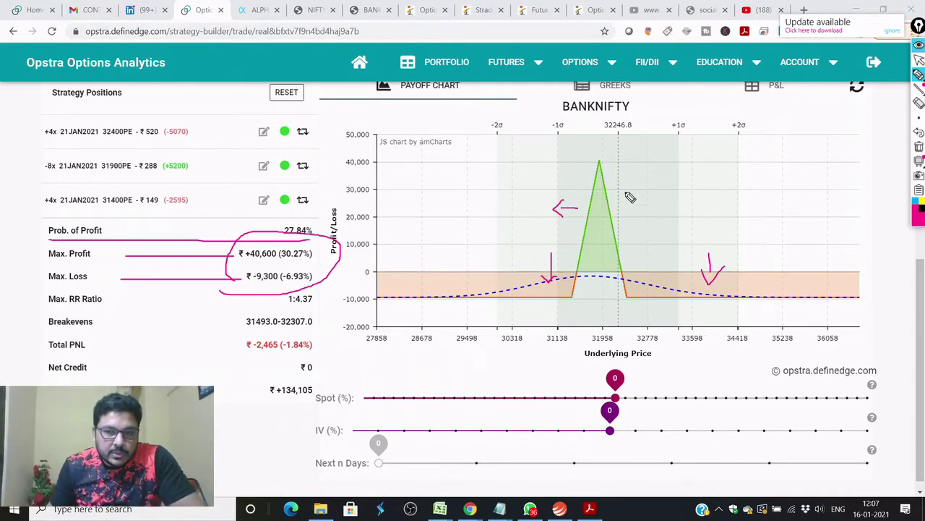
left_click_drag(601, 185, 602, 279)
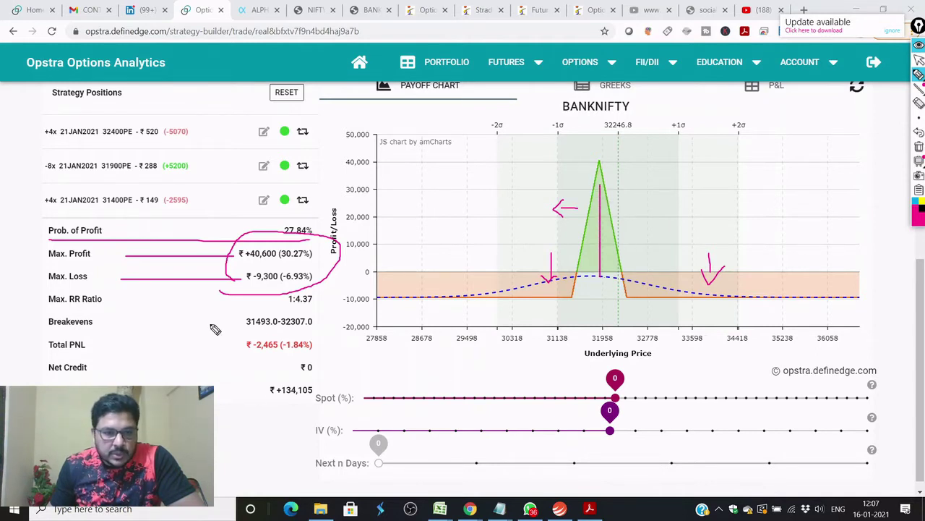
- Underline the Max. RR Ratio row, circle 1:4.37, emphasise the Max. Profit and Max. Loss values, and clear all annotations
mouse_move(44, 308)
left_mouse_down()
mouse_move(323, 308)
mouse_move(289, 302)
mouse_move(271, 282)
left_mouse_up()
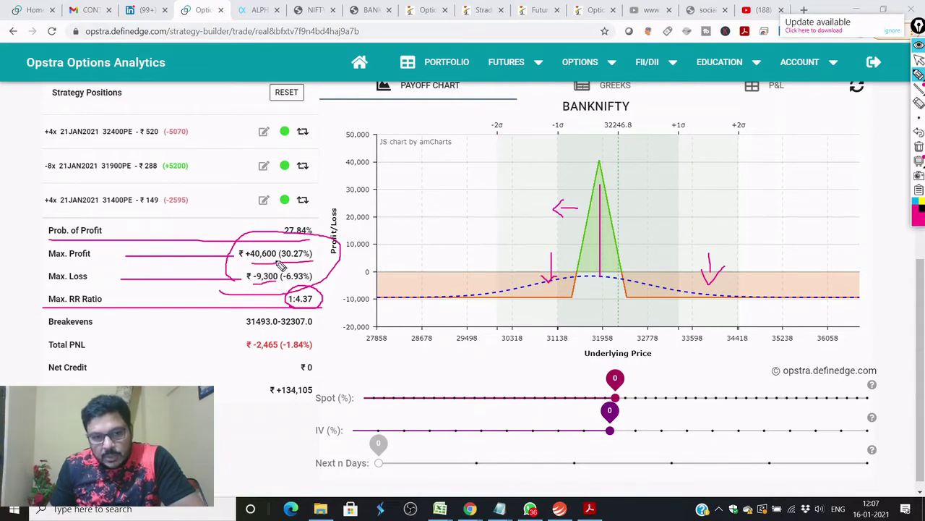
mouse_move(245, 265)
left_mouse_down()
mouse_move(309, 263)
mouse_move(288, 265)
left_mouse_up()
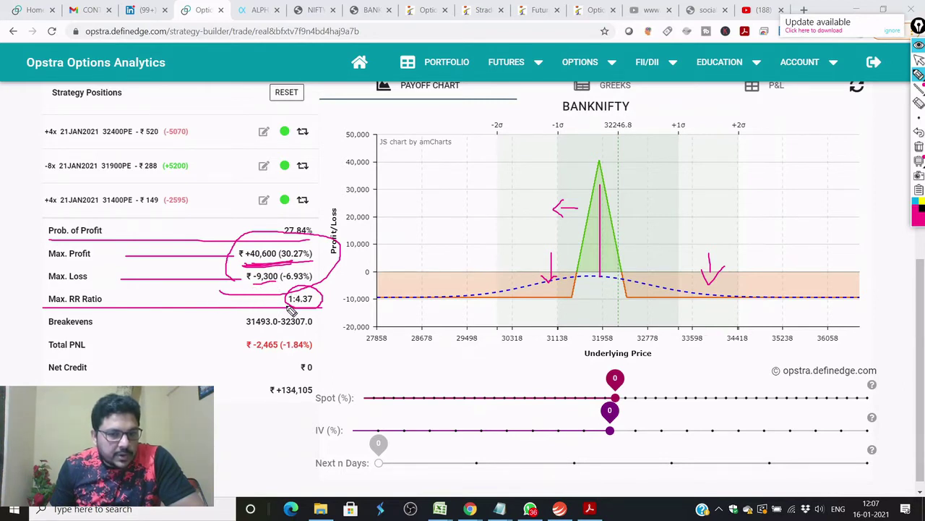
mouse_move(236, 271)
left_mouse_down()
mouse_move(321, 266)
mouse_move(245, 244)
mouse_move(257, 299)
mouse_move(326, 257)
left_mouse_up()
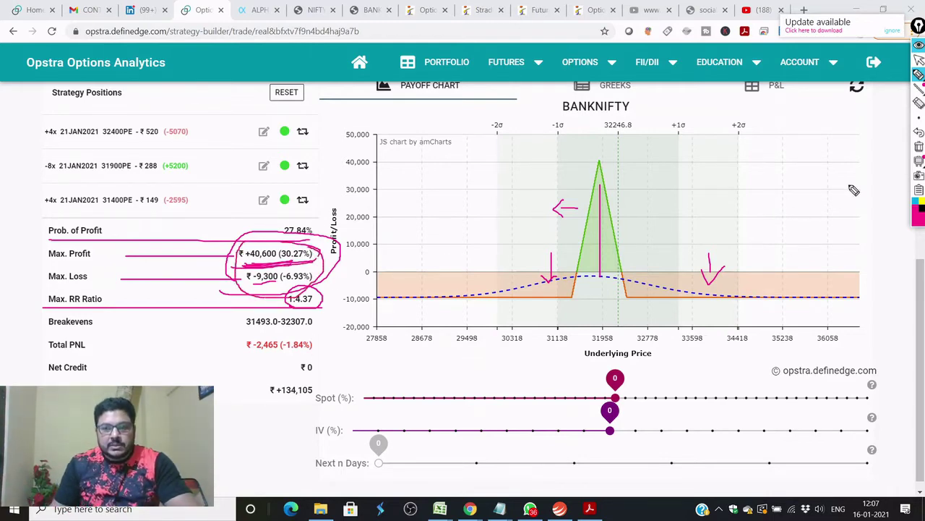
left_click(919, 147)
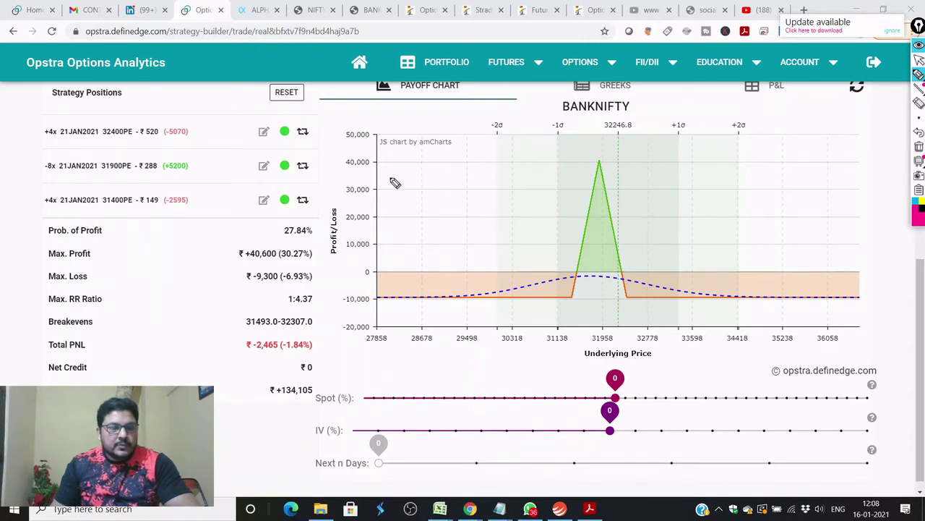
- Handwrite a boxed "20-30" on the payoff chart and underline the Max. Profit and Max. Loss values
mouse_move(392, 181)
left_mouse_down()
mouse_move(410, 206)
mouse_move(431, 174)
mouse_move(478, 161)
mouse_move(480, 186)
mouse_move(508, 164)
left_mouse_up()
left_click_drag(237, 295, 327, 283)
left_click_drag(207, 270, 312, 266)
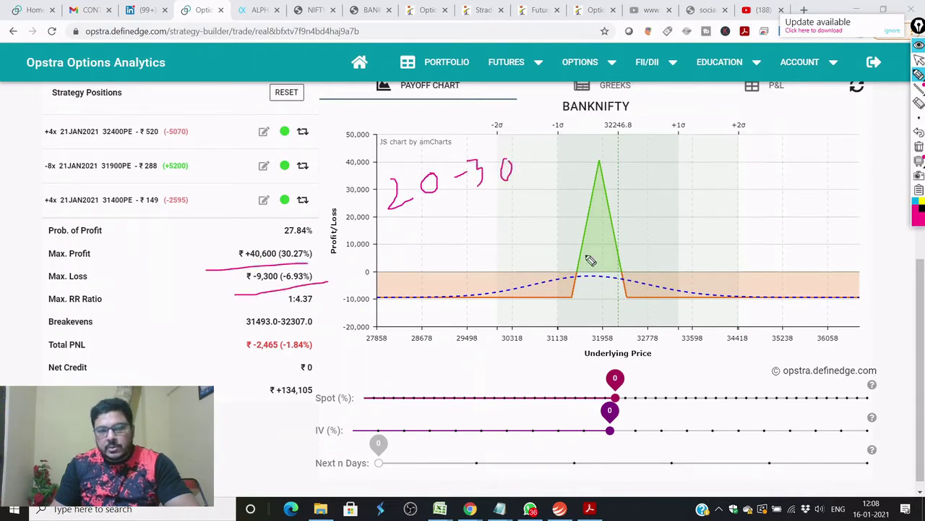
mouse_move(397, 232)
left_mouse_down()
mouse_move(568, 154)
mouse_move(407, 149)
mouse_move(376, 171)
mouse_move(388, 238)
left_mouse_up()
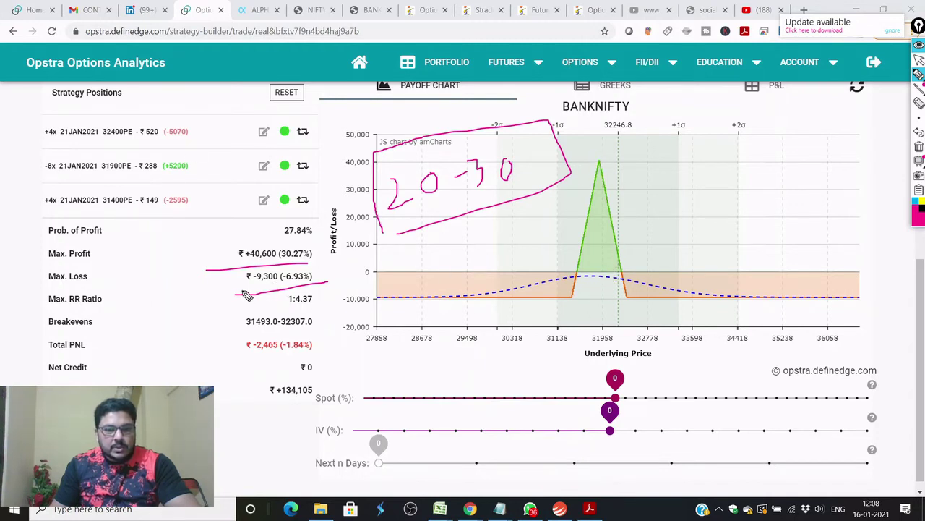
mouse_move(256, 289)
left_mouse_down()
mouse_move(238, 289)
mouse_move(250, 299)
mouse_move(316, 295)
left_mouse_up()
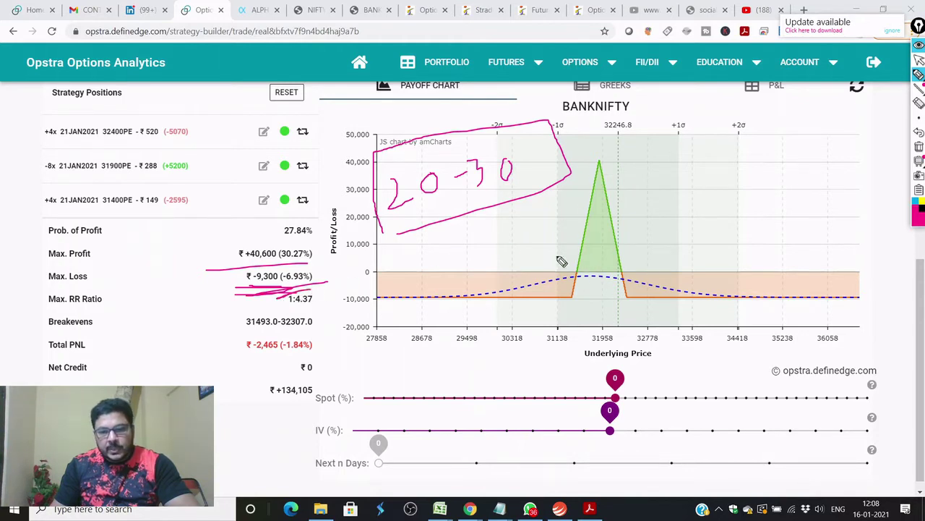
- Draw lines just above and below the payoff chart's zero level up to the profit peak, and clear all annotations
left_click_drag(371, 261, 570, 263)
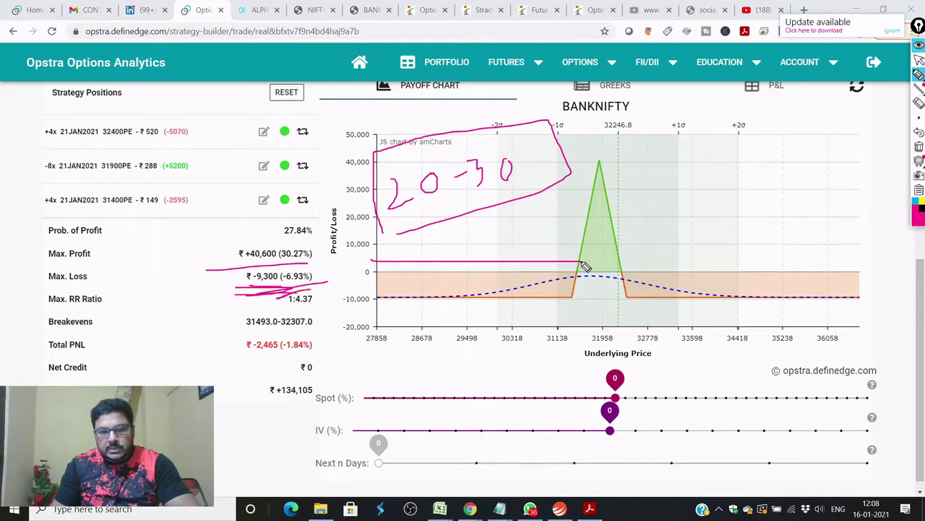
left_click_drag(377, 289, 565, 284)
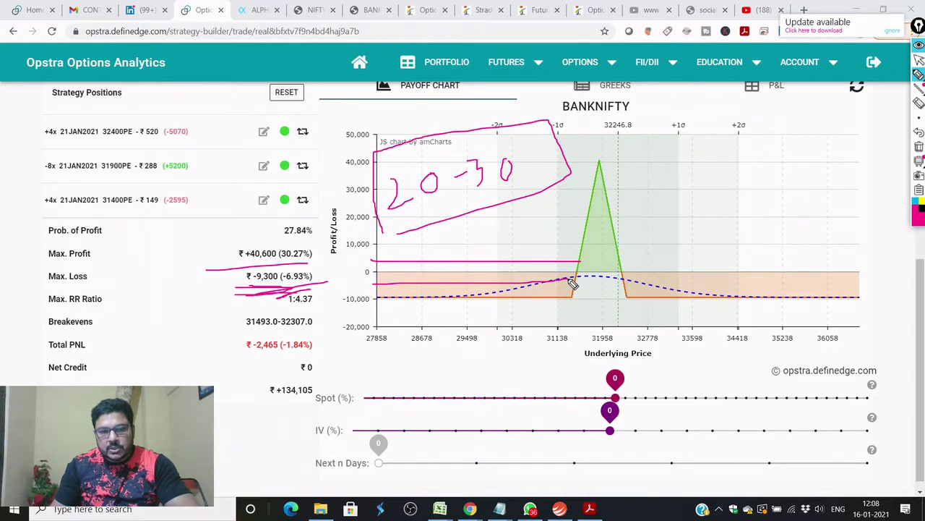
left_click(919, 147)
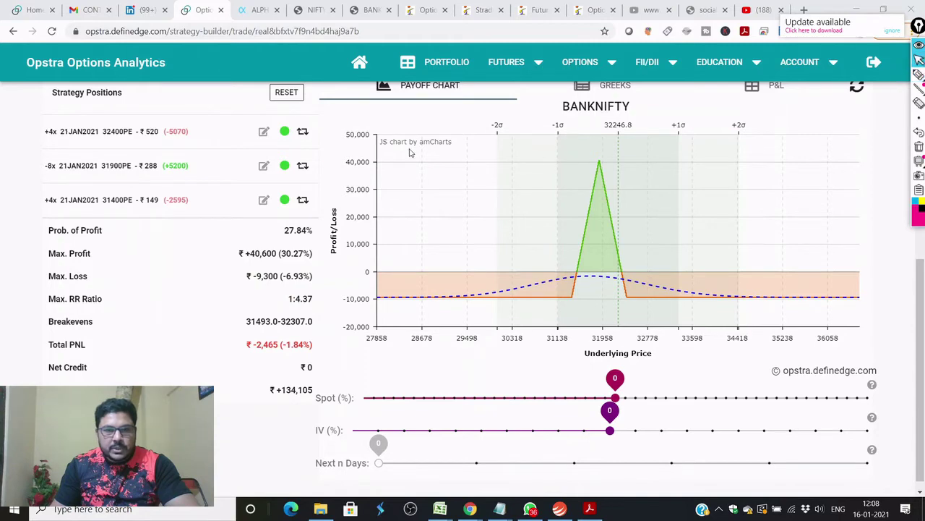
- Try the sold 31900PE position at 10 lots, review the payoff and restore it to 8 lots
left_click(264, 165)
left_click(474, 321)
left_click(475, 322)
scroll(523, 420, "down", 2)
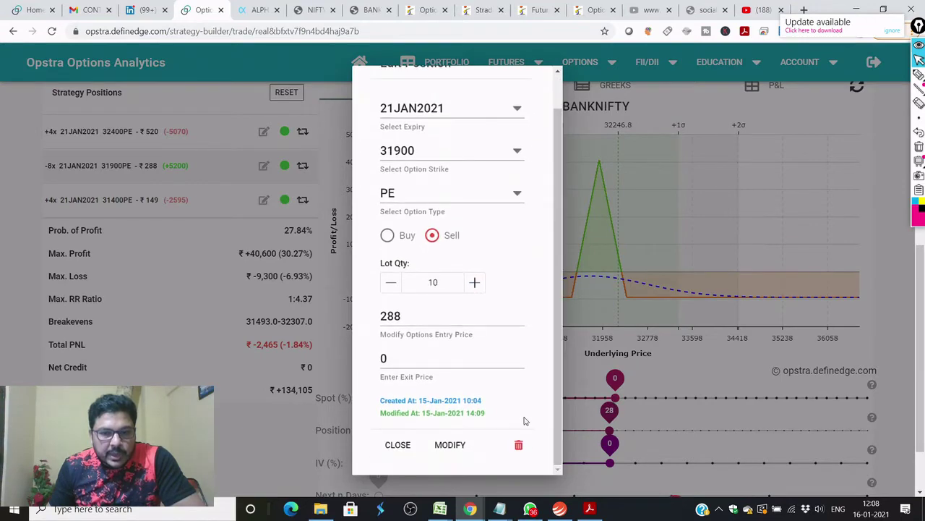
left_click(450, 444)
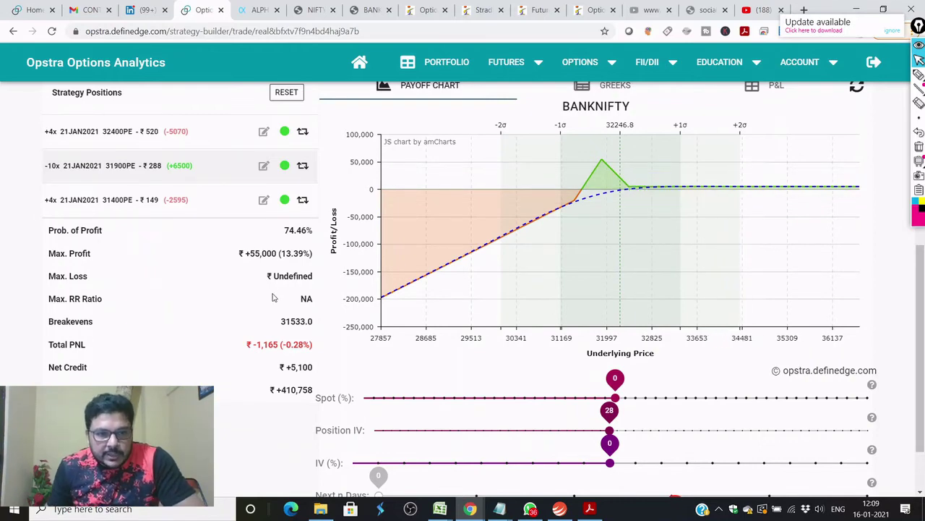
left_click(263, 167)
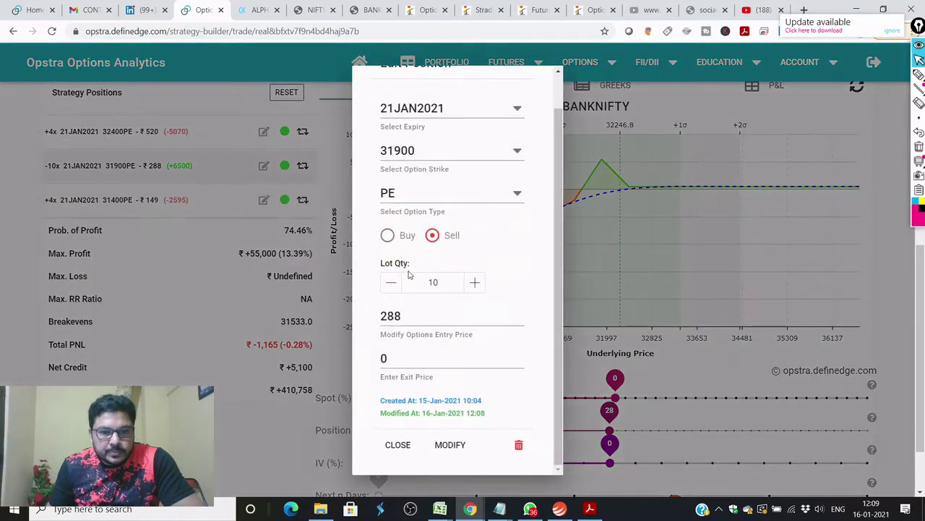
left_click(457, 450)
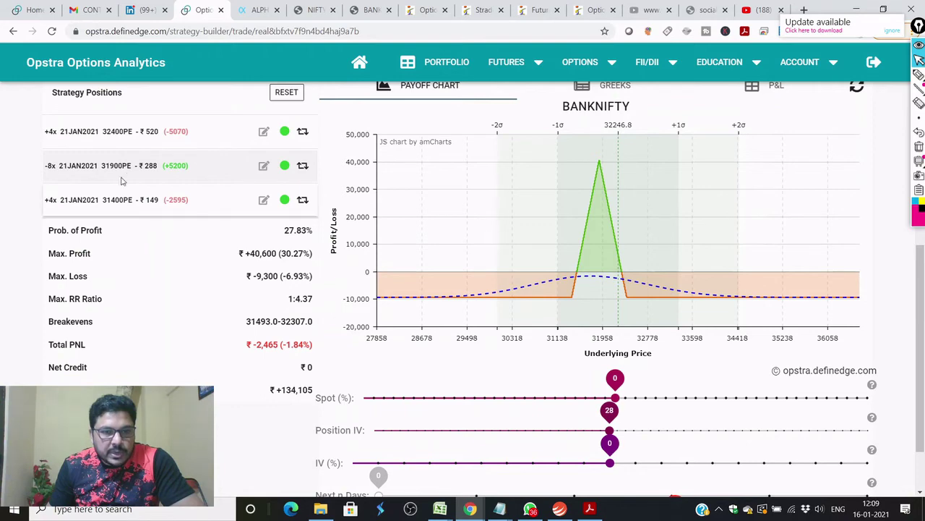
- Try the bought 32400PE position at 6 lots, review the payoff and restore it to 4 lots
left_click(263, 132)
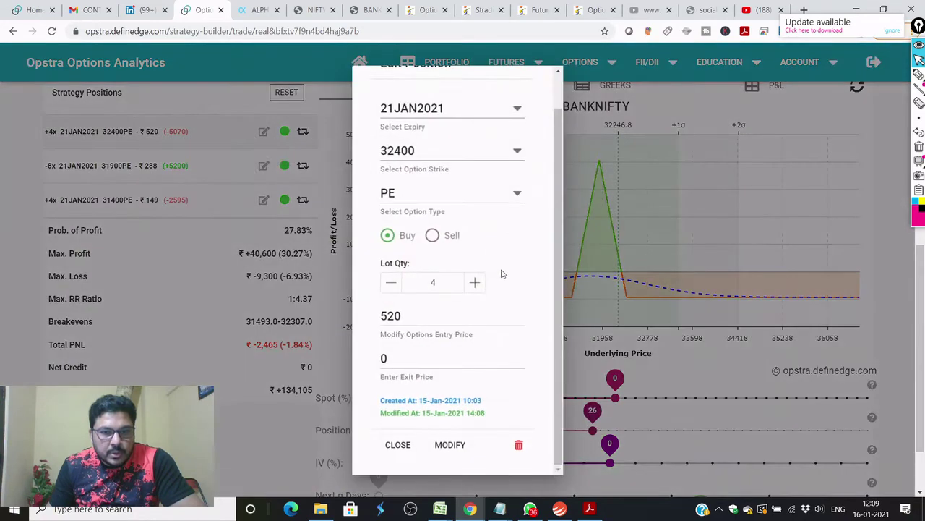
left_click(450, 443)
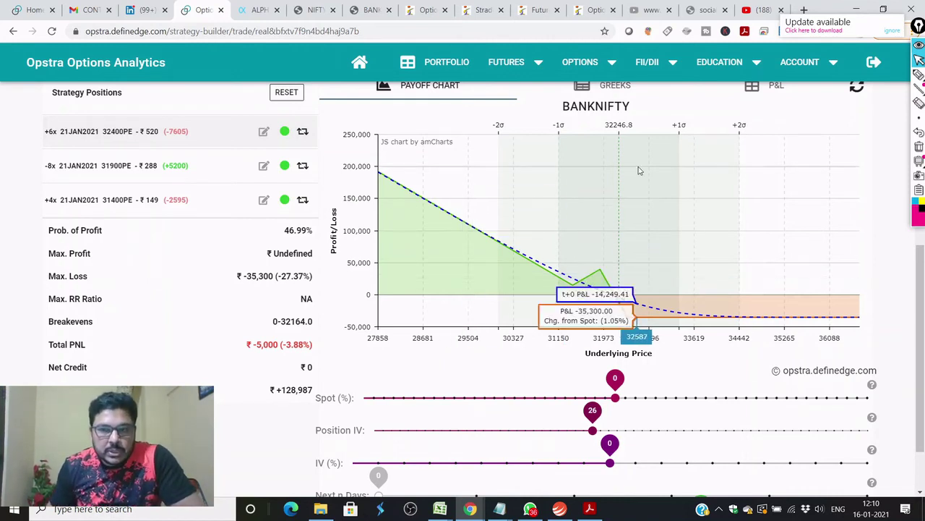
left_click(264, 131)
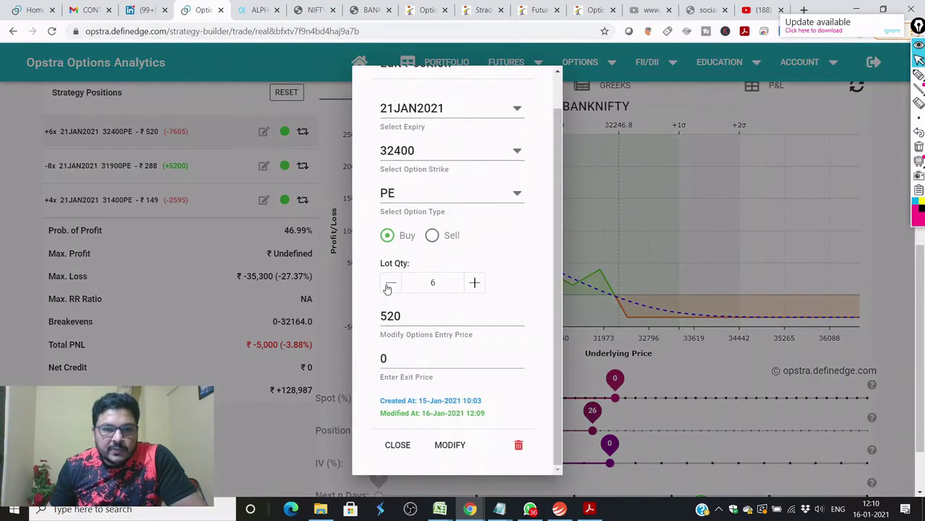
left_click(388, 287)
left_click(445, 447)
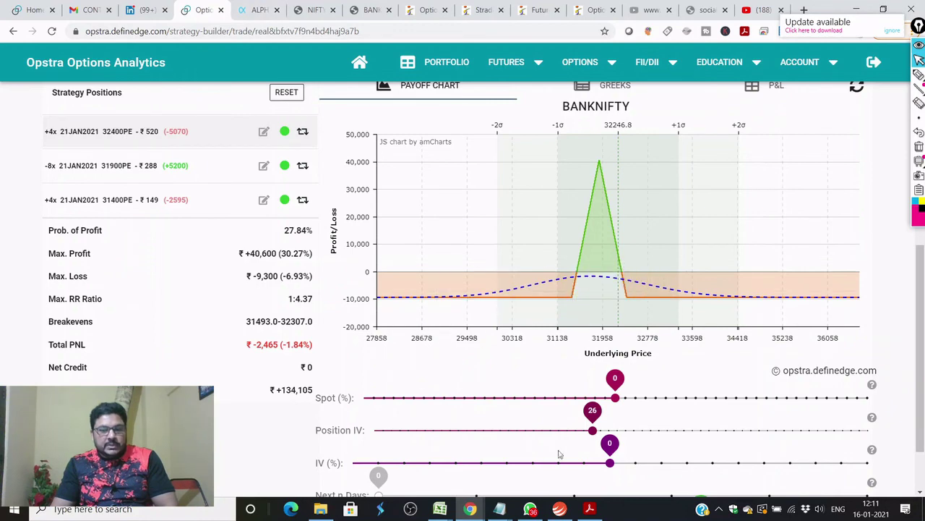
- Switch to the TradingView BANKNIFTY futures chart and examine the latest 3-minute price action below the falling trend line
mouse_move(471, 509)
left_click(602, 464)
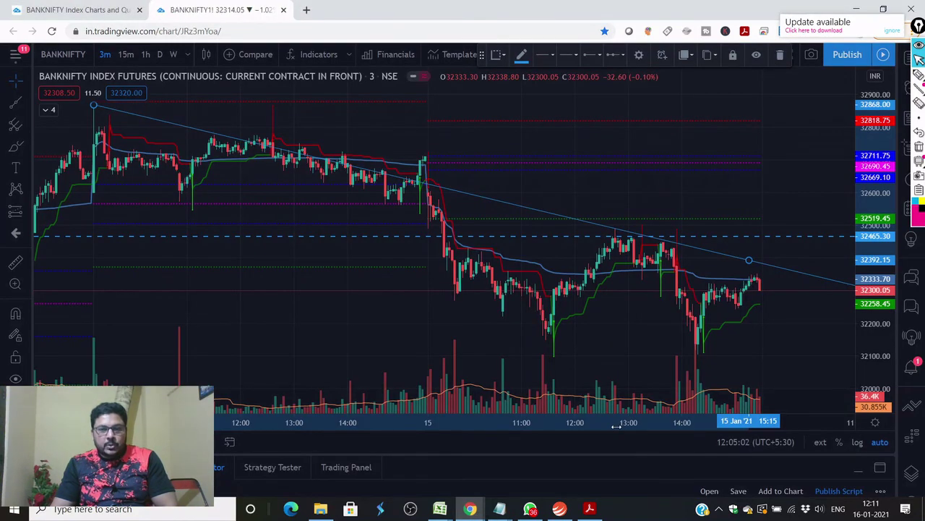
scroll(725, 307, "up", 3)
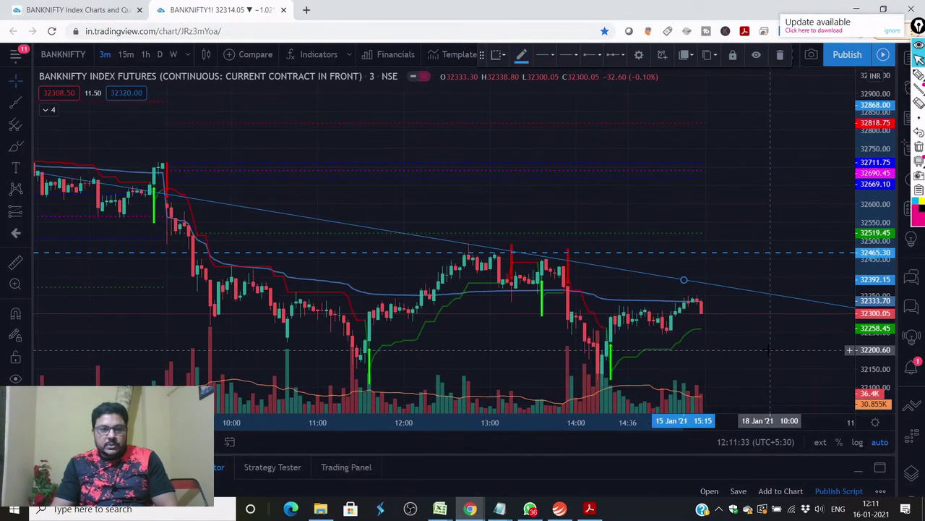
scroll(768, 349, "down", 2)
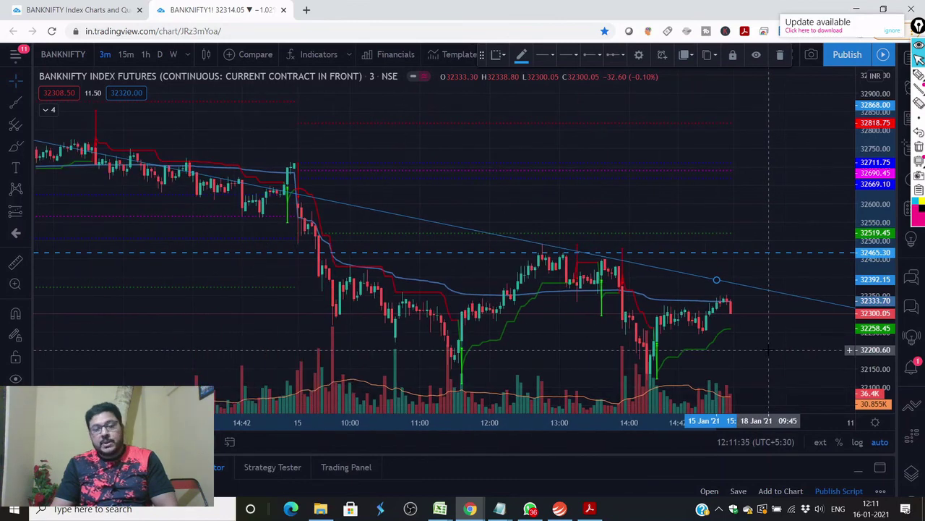